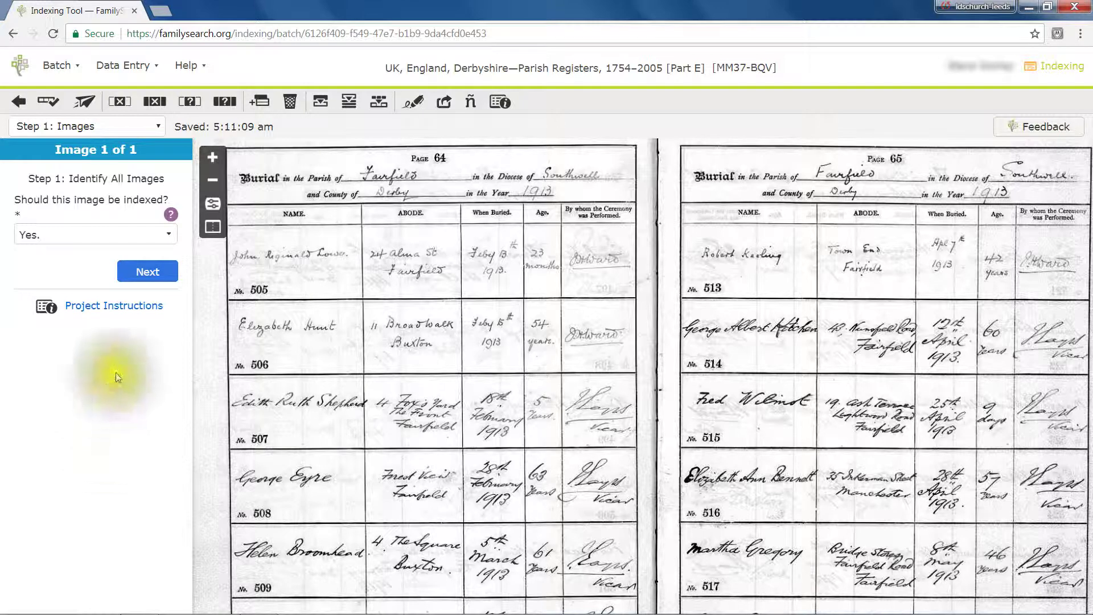
- Confirm that the image should be indexed and set the first entry's type to Burial
{"action": "left_click", "coordinate": [147, 272]}
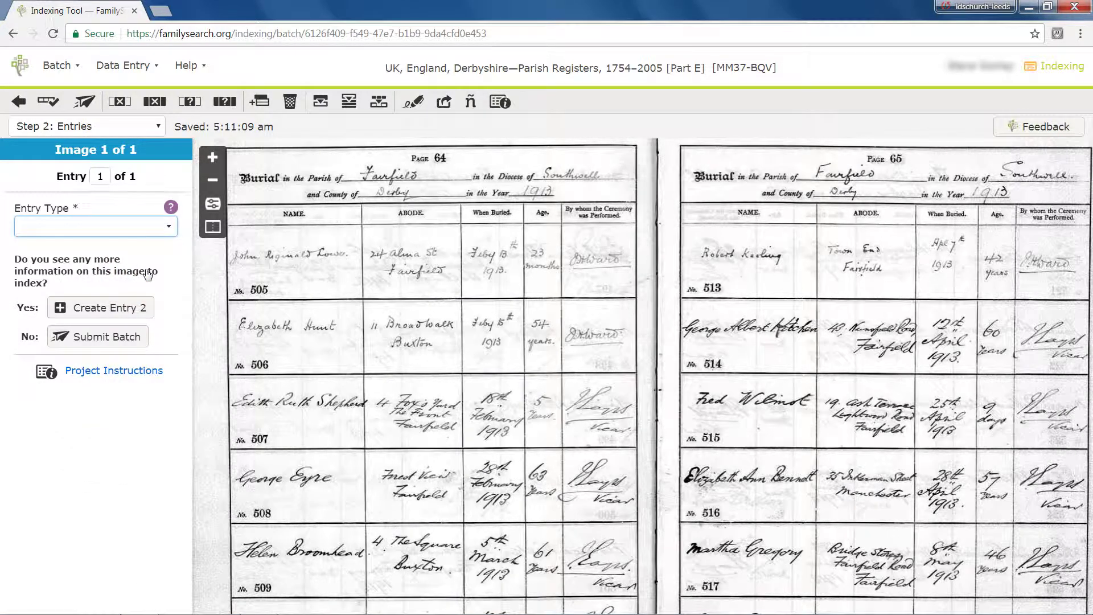
{"action": "left_click", "coordinate": [169, 227]}
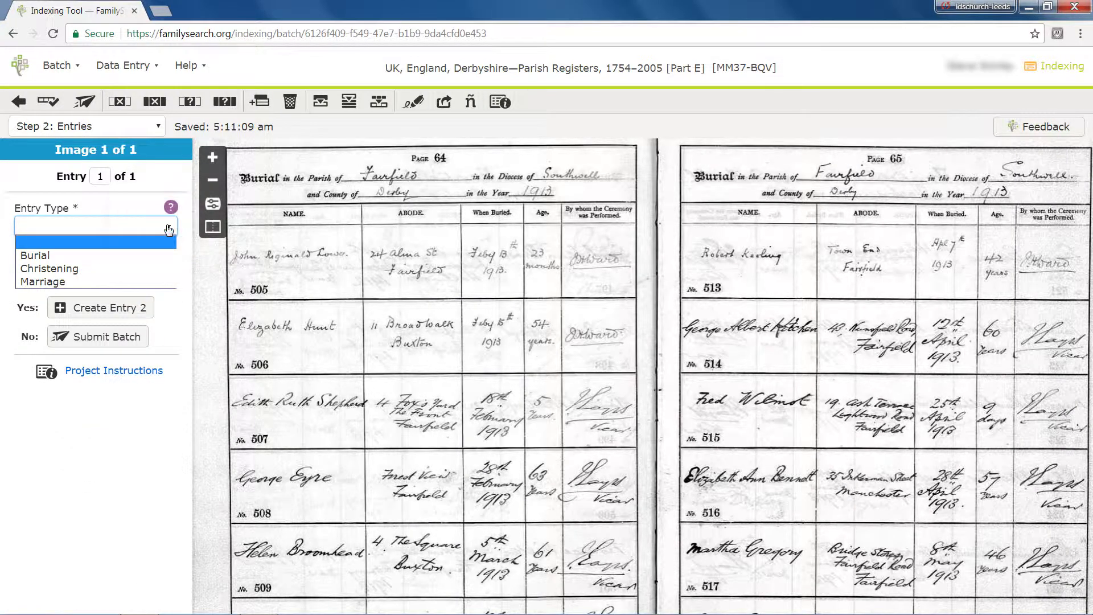
{"action": "left_click", "coordinate": [94, 255]}
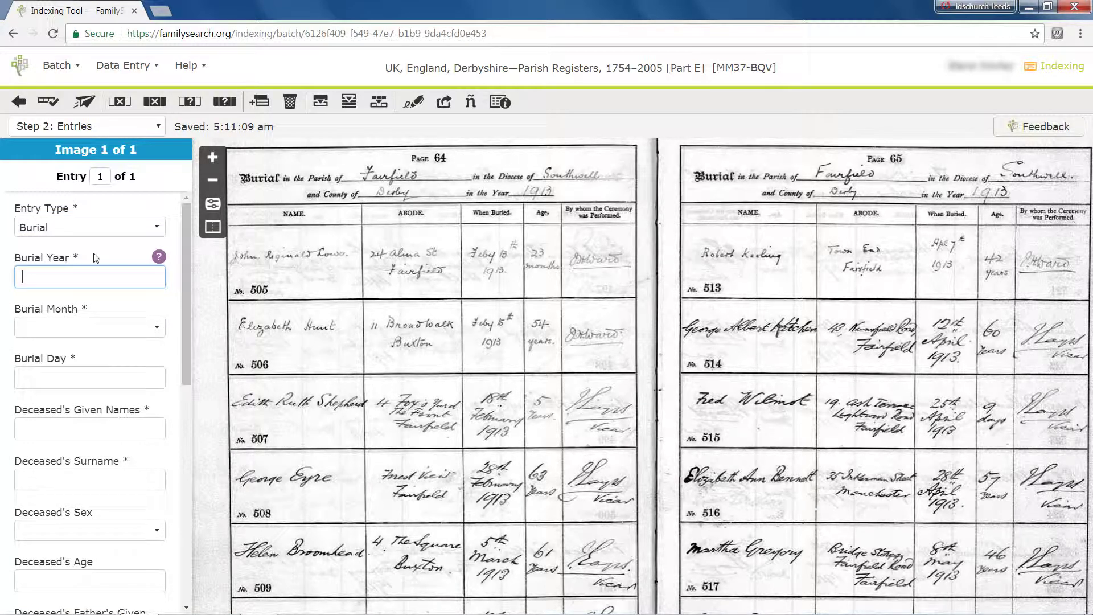
- Set the burial date of entry 1 to year 1913, month Feb and day 13, from record No. 505
{"action": "scroll", "coordinate": [569, 397], "scroll_direction": "up", "scroll_amount": 2}
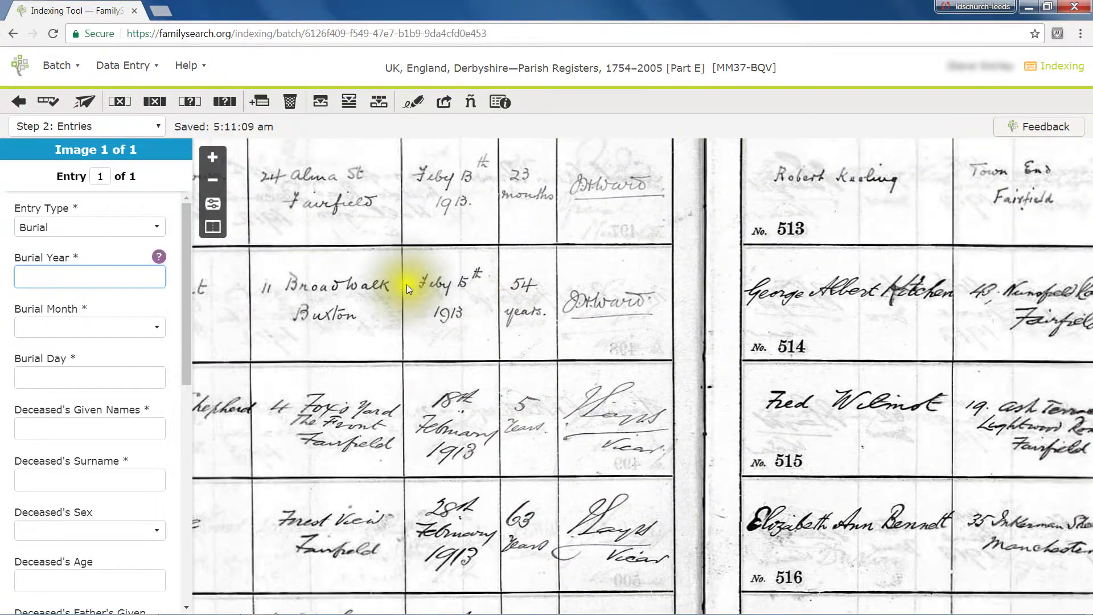
{"action": "left_click_drag", "start_coordinate": [407, 285], "coordinate": [659, 385]}
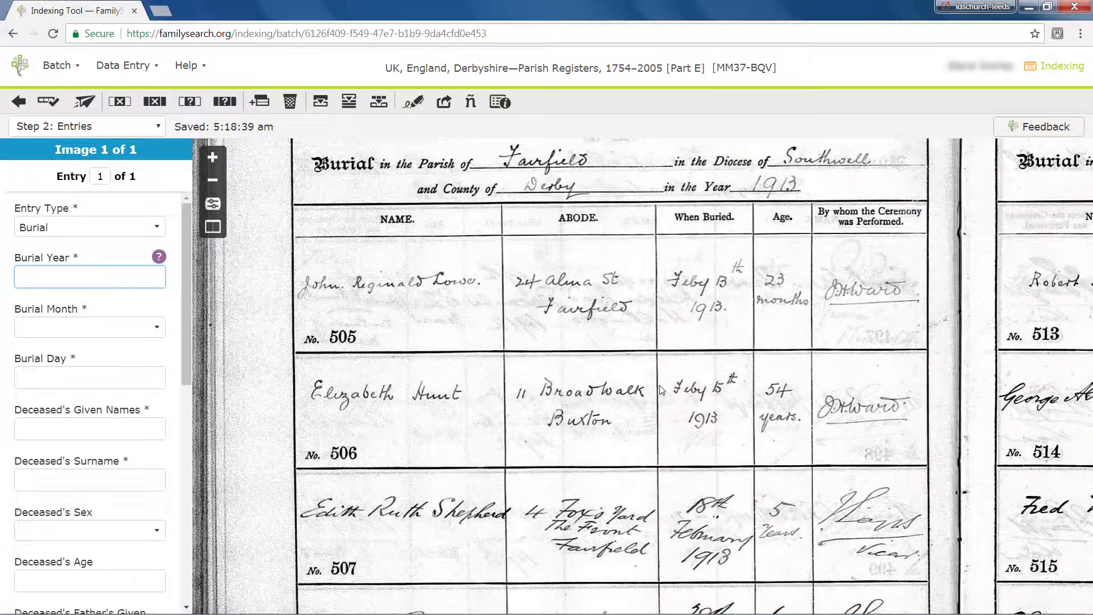
{"action": "type", "text": "1913"}
{"action": "key", "text": "Tab"}
{"action": "type", "text": "f"}
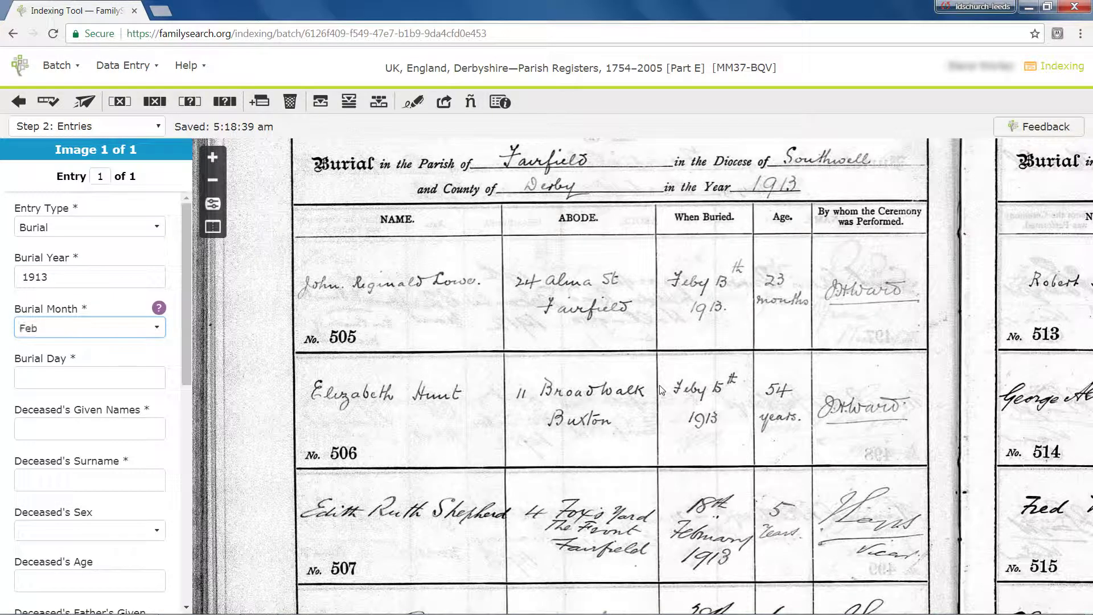
{"action": "key", "text": "Tab"}
{"action": "type", "text": "13"}
- Enter the deceased's given names and surname for entry 1 as written in record No. 505
{"action": "key", "text": "Tab"}
{"action": "type", "text": "John Reginald"}
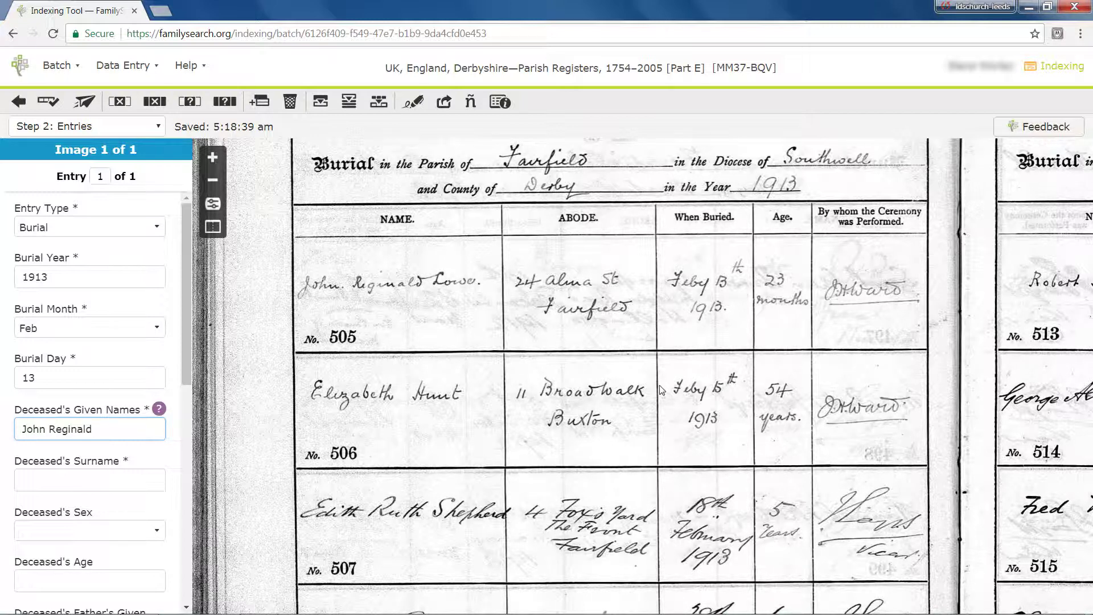
{"action": "key", "text": "Tab"}
{"action": "type", "text": "Lowe"}
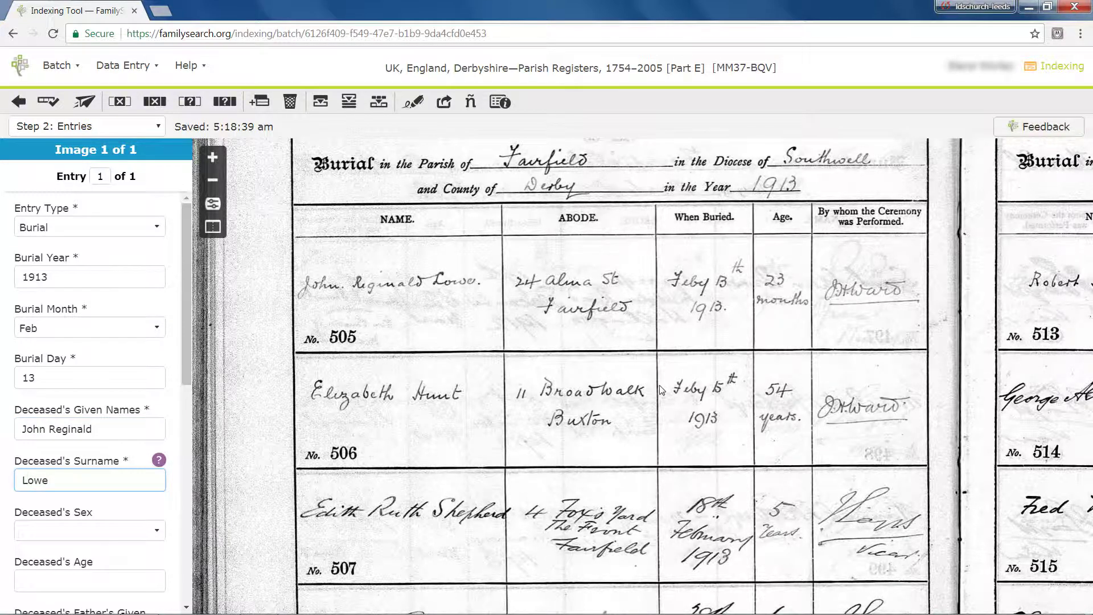
- Set the deceased's age in entry 1 to 1, leaving the sex, parents' and spouse's fields blank
{"action": "key", "text": "Tab"}
{"action": "key", "text": "Tab"}
{"action": "type", "text": "1"}
{"action": "key", "text": "Tab"}
{"action": "key", "text": "Tab"}
{"action": "key", "text": "Tab"}
{"action": "key", "text": "Tab"}
{"action": "key", "text": "Tab"}
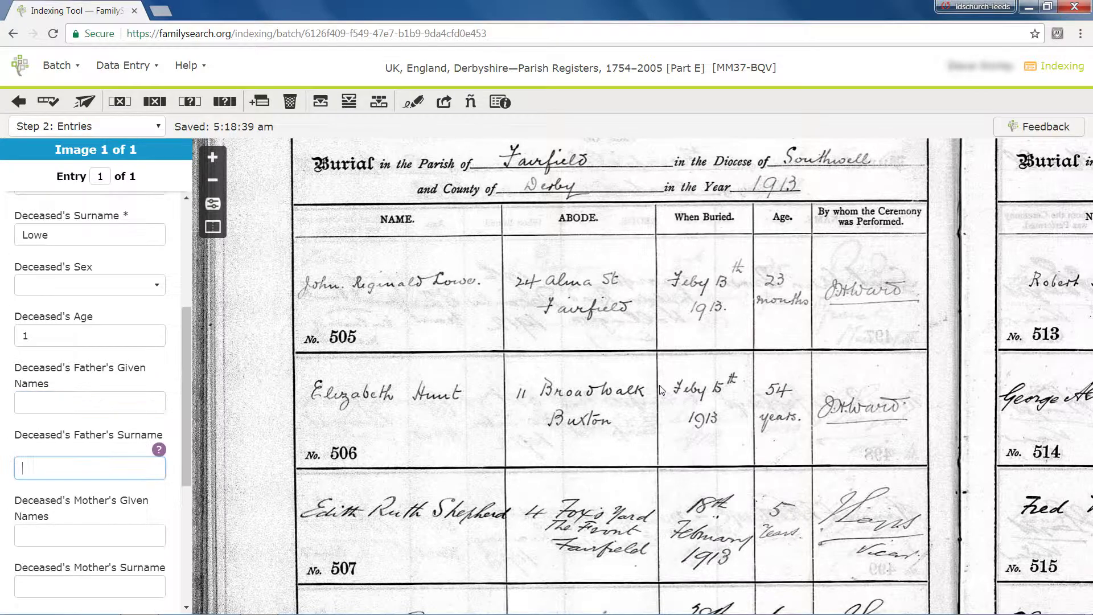
{"action": "key", "text": "Tab"}
{"action": "key", "text": "Tab"}
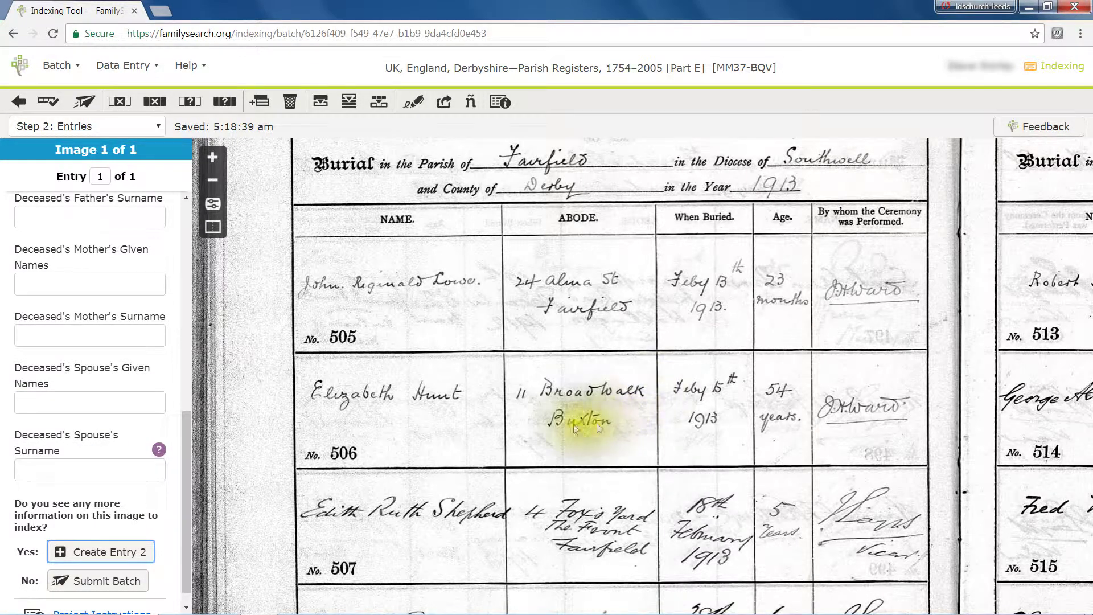
- Create entry 2 and set its entry type to Burial
{"action": "left_click", "coordinate": [132, 556]}
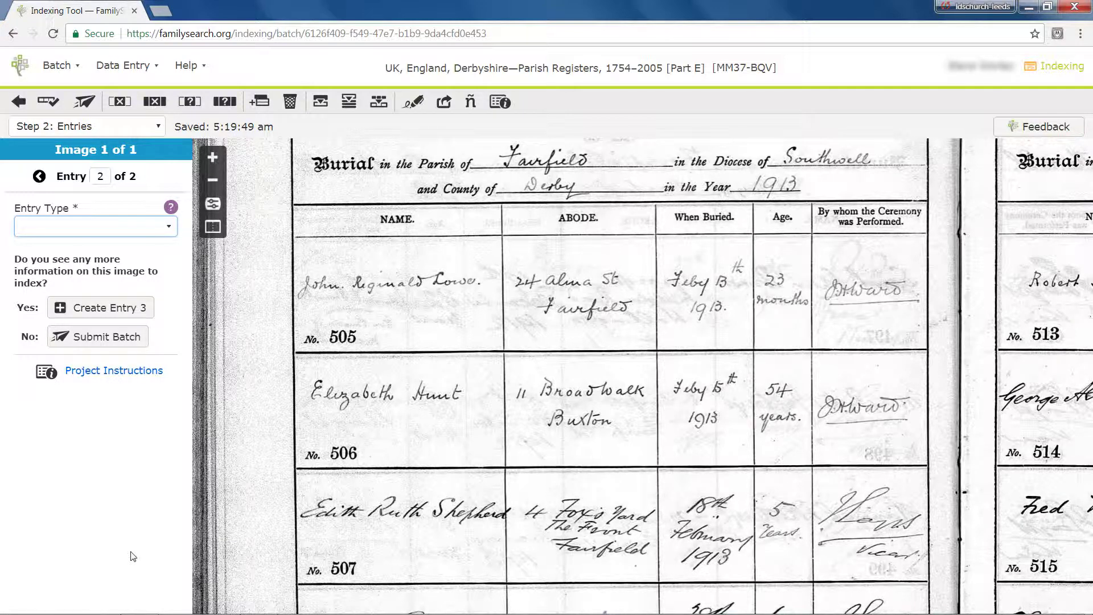
{"action": "type", "text": "b"}
{"action": "key", "text": "Tab"}
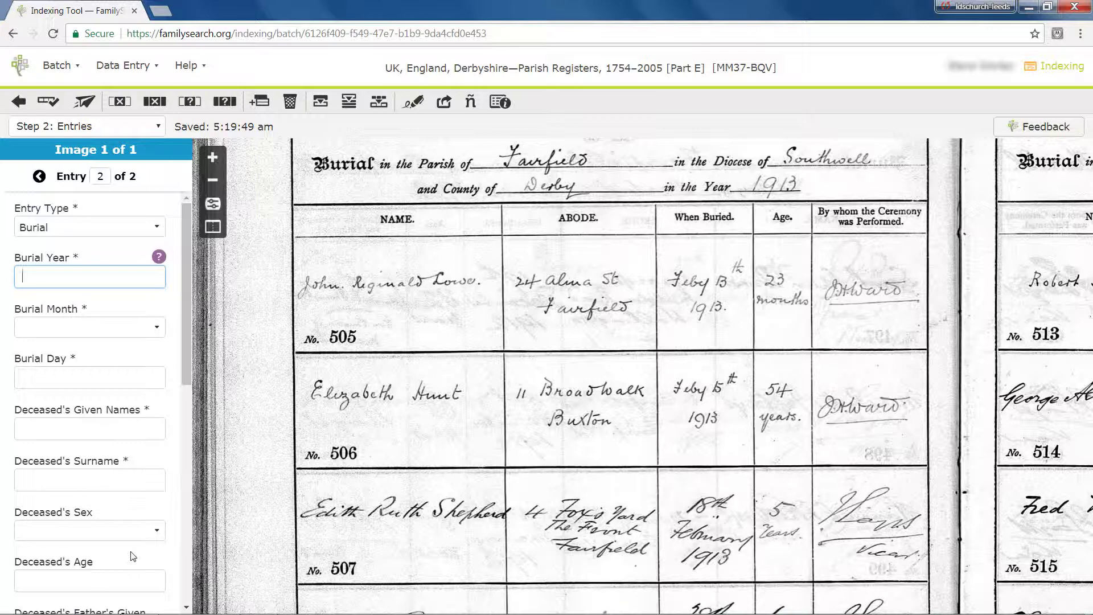
- Set the burial date of entry 2 to year 1913, month Feb and day 15, from record No. 506
{"action": "type", "text": "1913"}
{"action": "key", "text": "Tab"}
{"action": "type", "text": "f"}
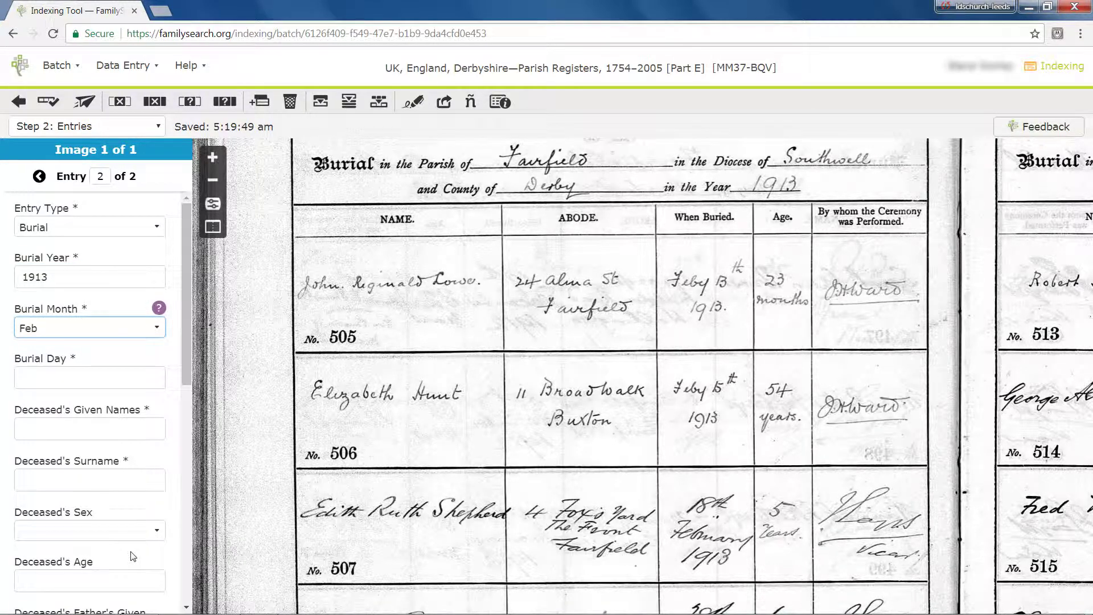
{"action": "key", "text": "Tab"}
{"action": "type", "text": "15"}
- Enter the deceased's given name and surname for entry 2 as written in record No. 506
{"action": "key", "text": "Tab"}
{"action": "type", "text": "Elizabeth"}
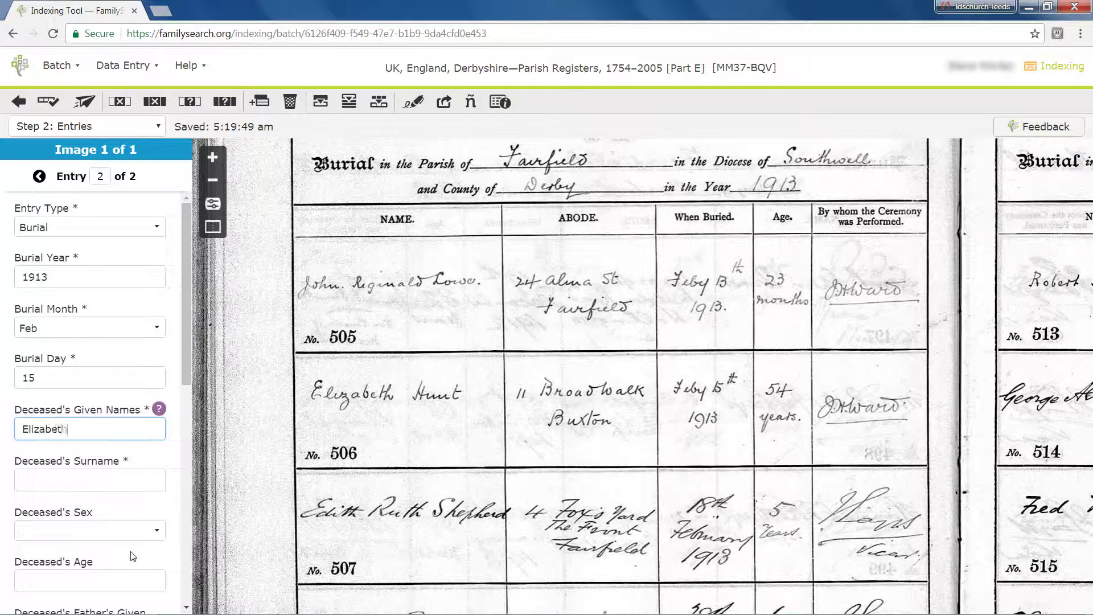
{"action": "key", "text": "Tab"}
{"action": "type", "text": "Hunt"}
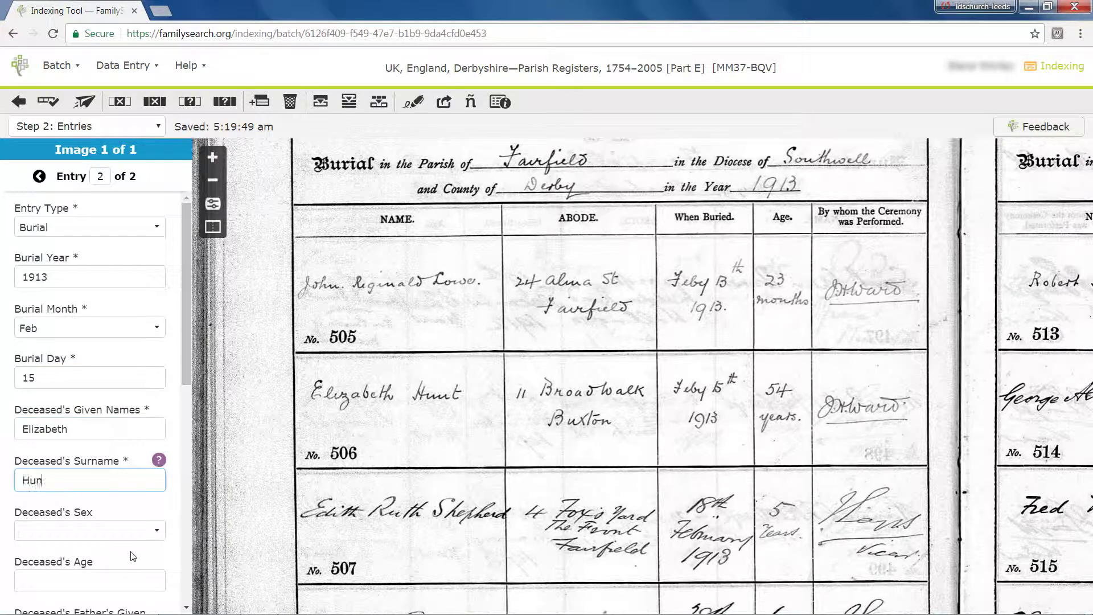
- Set the deceased's age in entry 2 to 54, leave the sex and relatives' fields blank, and create entry 3
{"action": "key", "text": "Tab"}
{"action": "key", "text": "Tab"}
{"action": "type", "text": "54"}
{"action": "key", "text": "Tab"}
{"action": "key", "text": "Tab"}
{"action": "key", "text": "Tab"}
{"action": "key", "text": "Tab"}
{"action": "key", "text": "Tab"}
{"action": "key", "text": "Tab"}
{"action": "key", "text": "Tab"}
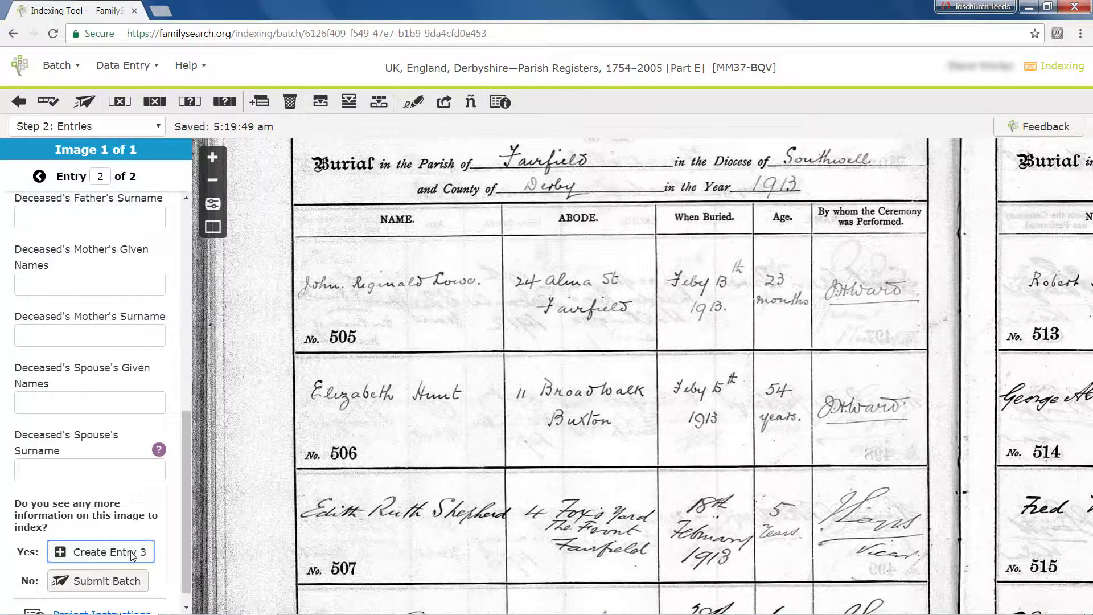
{"action": "left_click", "coordinate": [131, 552]}
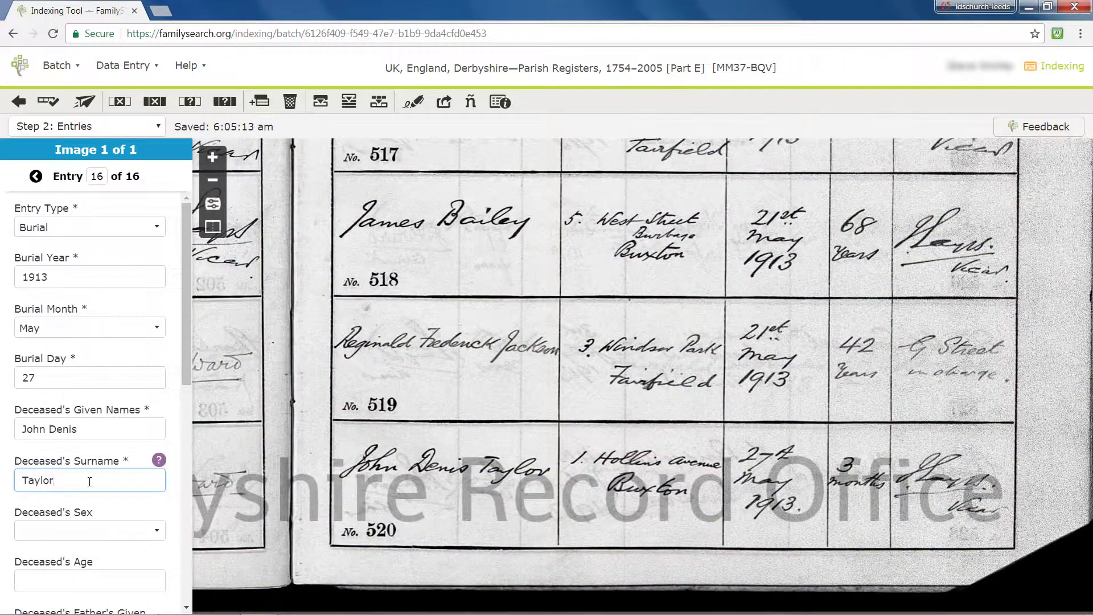
- Set the deceased's age in entry 16 to 0, leaving the sex, parents' and spouse's fields blank
{"action": "key", "text": "Tab"}
{"action": "key", "text": "Tab"}
{"action": "type", "text": "3"}
{"action": "key", "text": "Tab"}
{"action": "key", "text": "Tab"}
{"action": "key", "text": "Tab"}
{"action": "key", "text": "Tab"}
{"action": "key", "text": "Tab"}
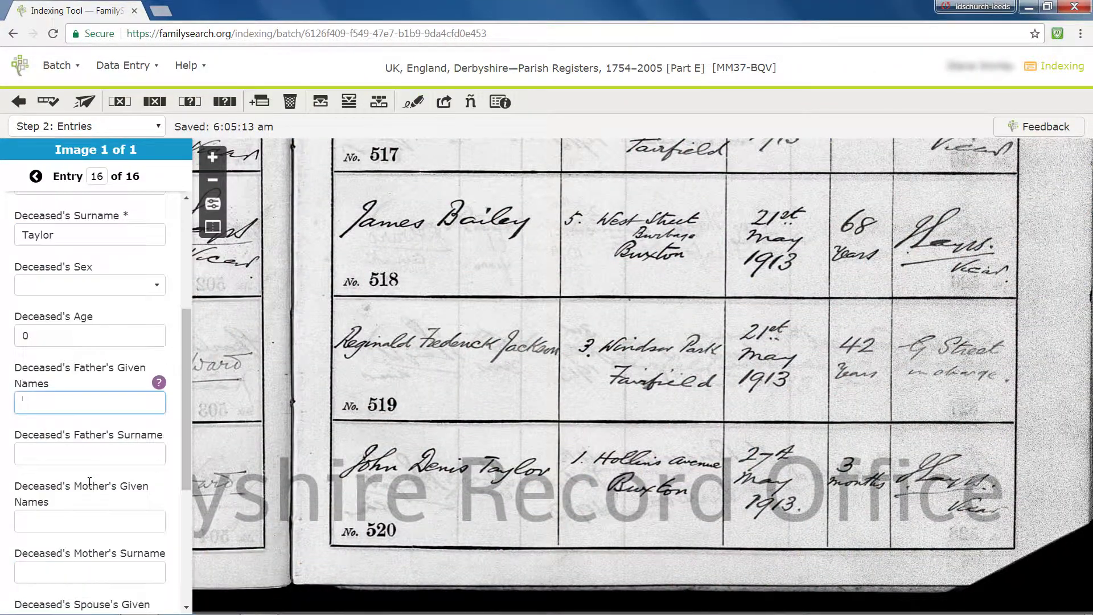
{"action": "key", "text": "Tab"}
{"action": "key", "text": "Tab"}
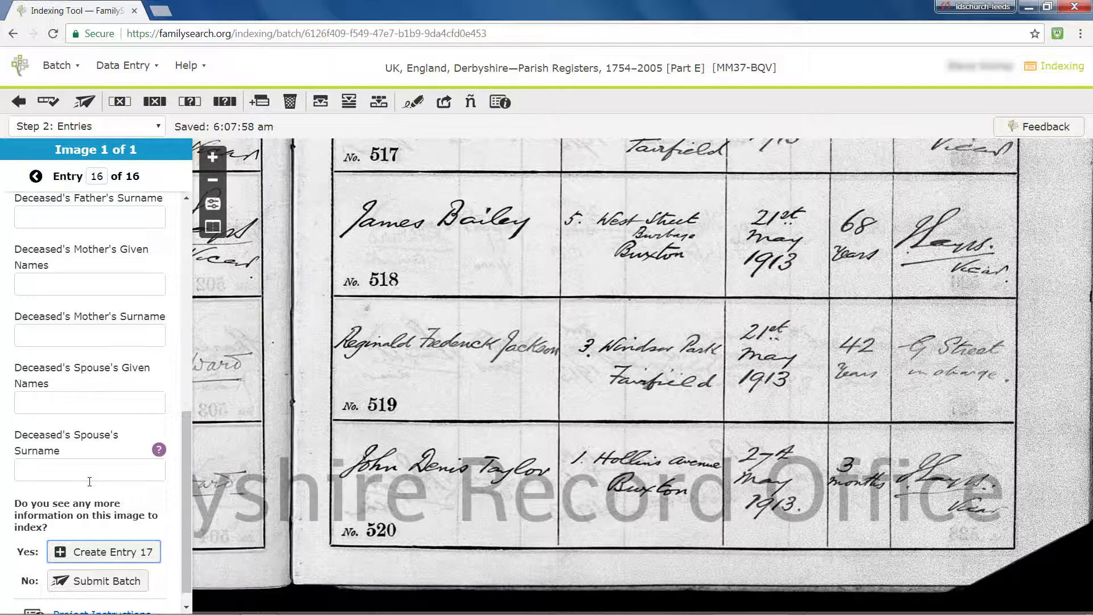
- Create an extra Burial entry 17 without details and try to submit the batch
{"action": "left_click", "coordinate": [105, 552]}
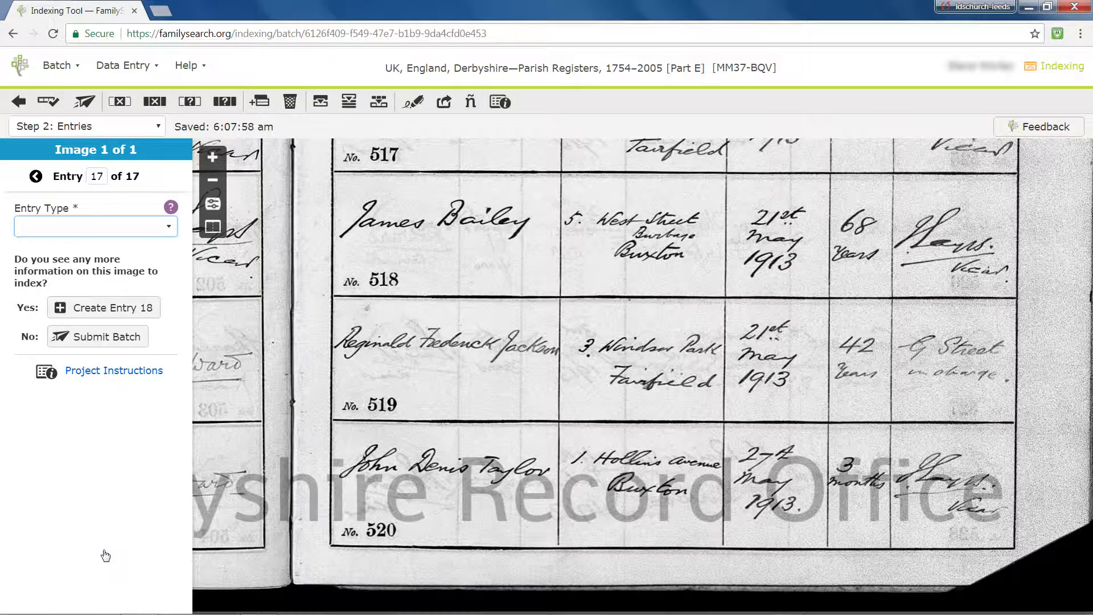
{"action": "left_click_drag", "start_coordinate": [187, 366], "coordinate": [188, 592]}
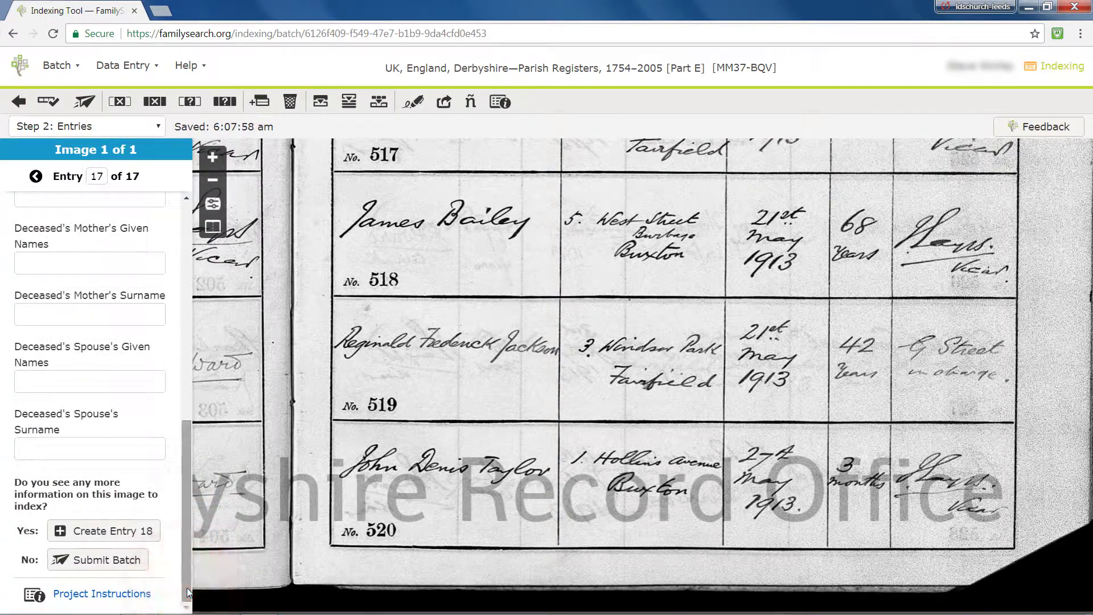
{"action": "left_click", "coordinate": [126, 560]}
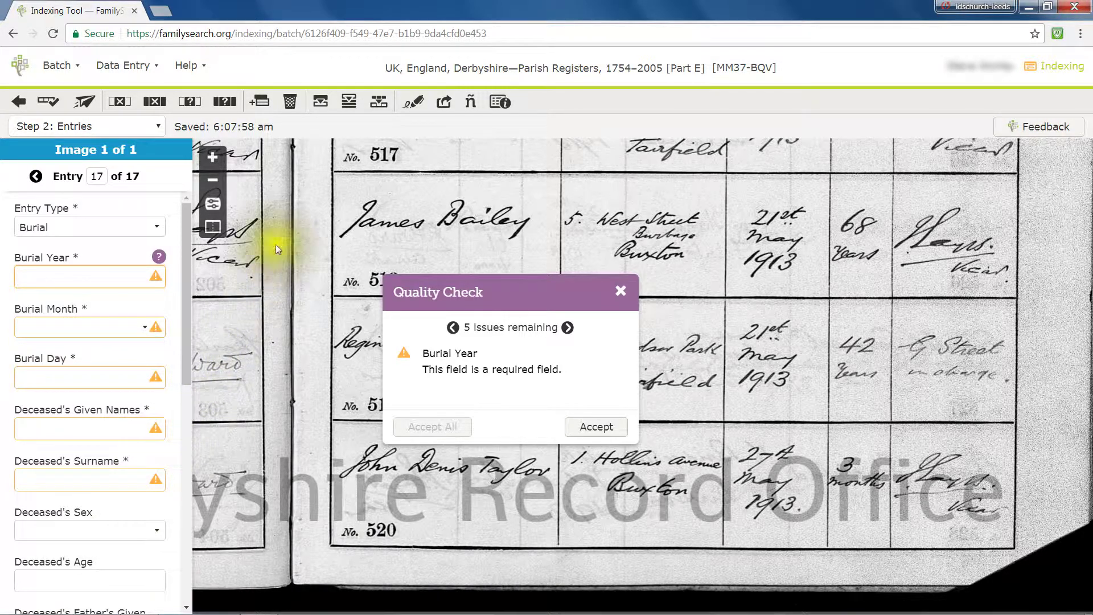
- Delete the current empty entry 17 and submit the batch
{"action": "left_click", "coordinate": [293, 103]}
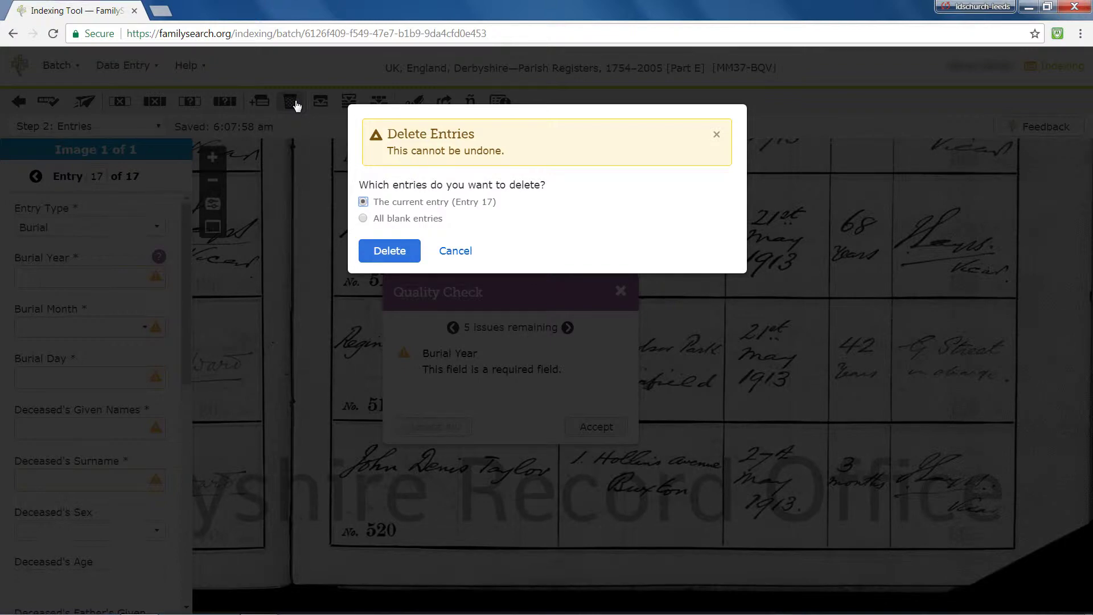
{"action": "left_click", "coordinate": [384, 251]}
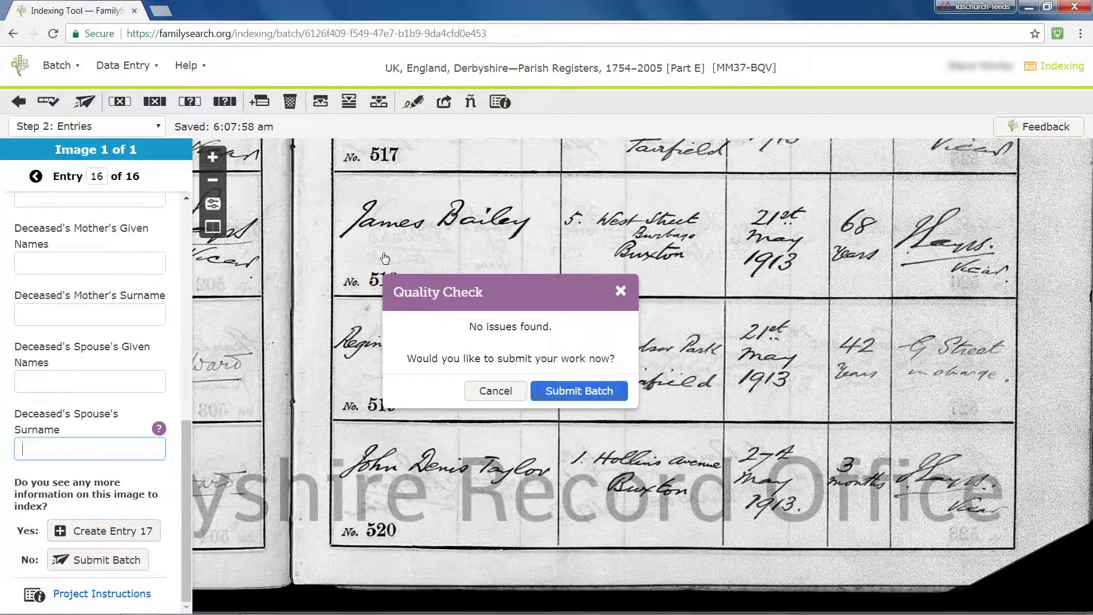
{"action": "left_click", "coordinate": [556, 393]}
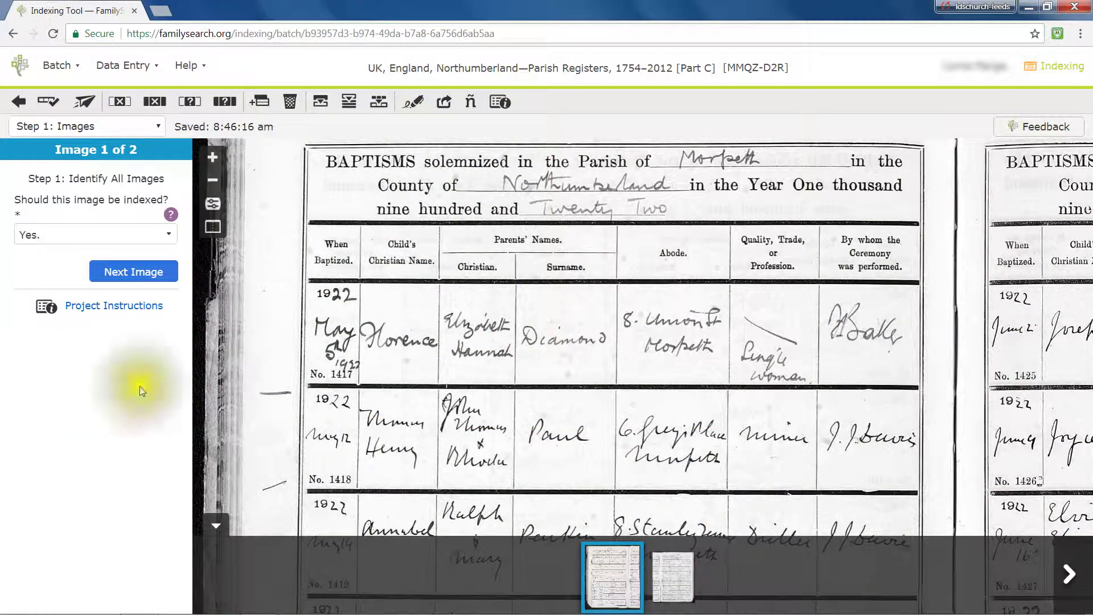
- Confirm that both images of the Northumberland batch should be indexed and set the first entry's type to Baptism
{"action": "left_click", "coordinate": [138, 273]}
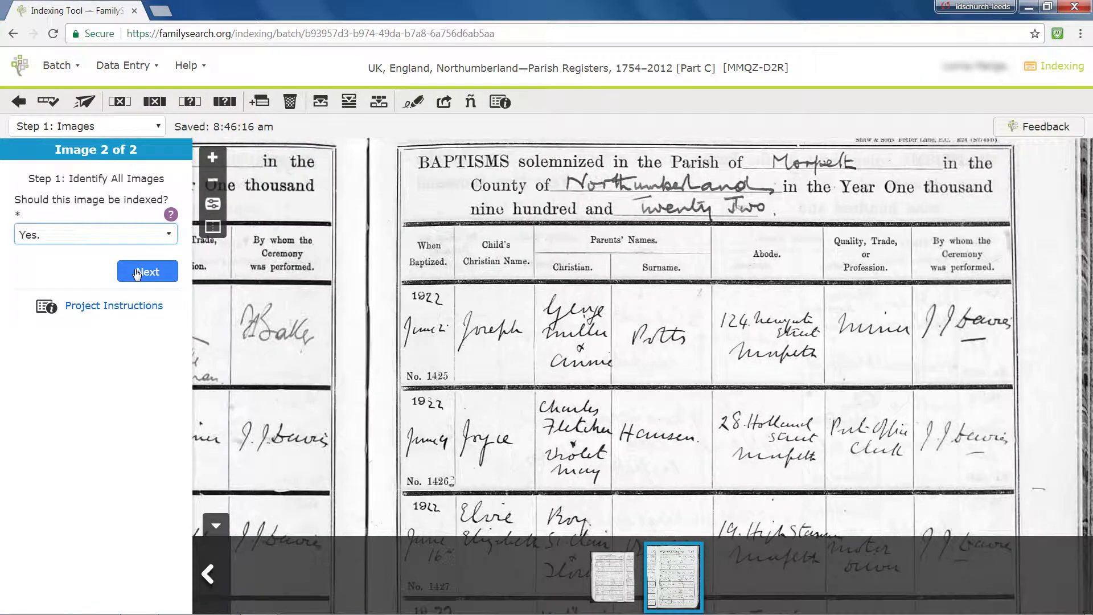
{"action": "left_click", "coordinate": [138, 273]}
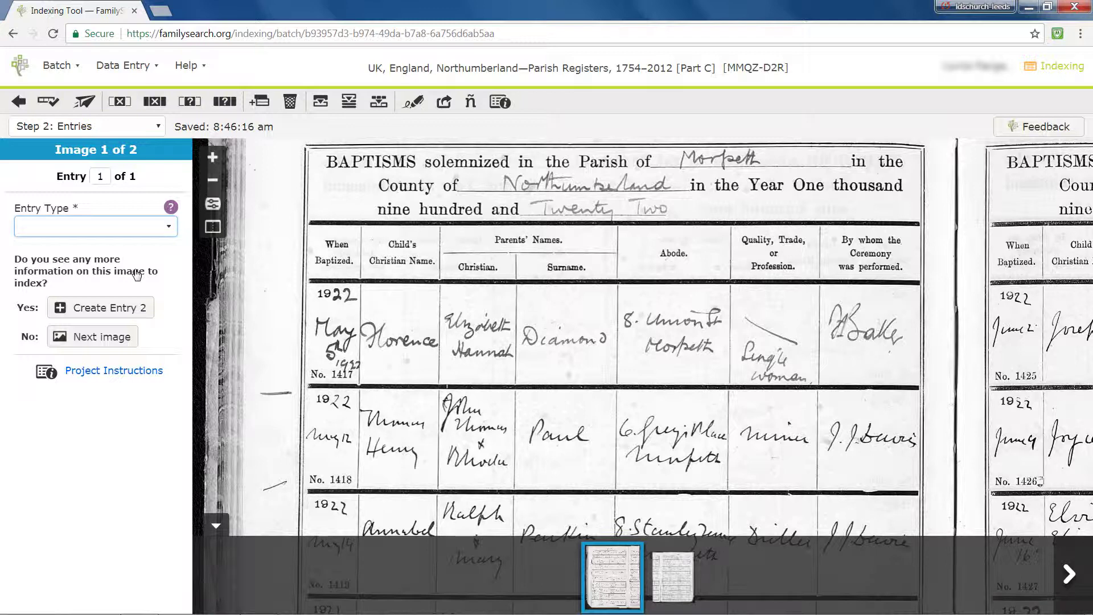
{"action": "left_click", "coordinate": [166, 228]}
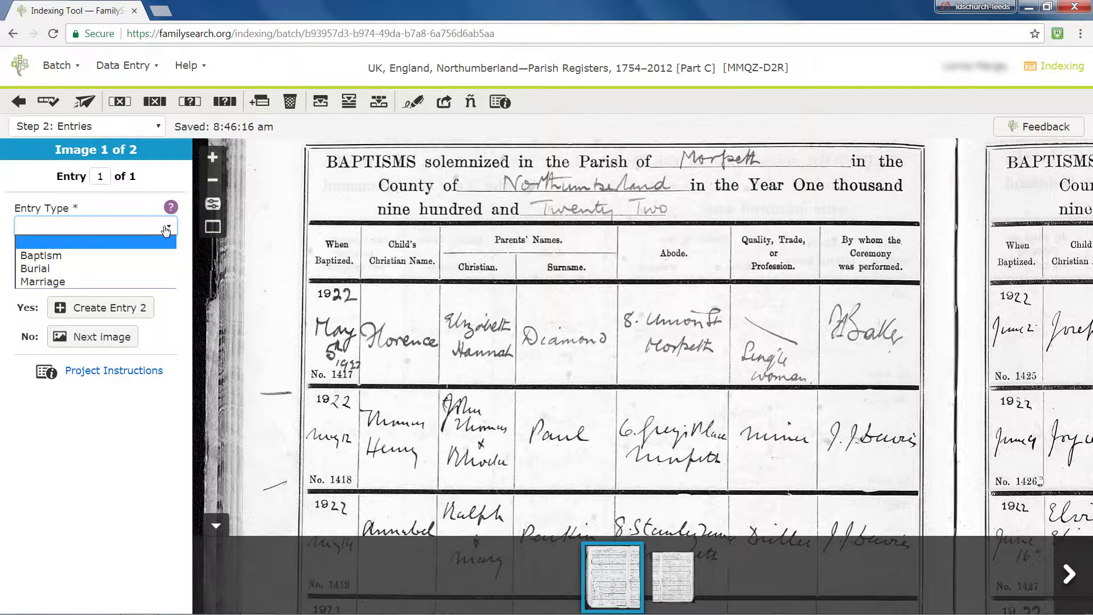
{"action": "left_click", "coordinate": [148, 254]}
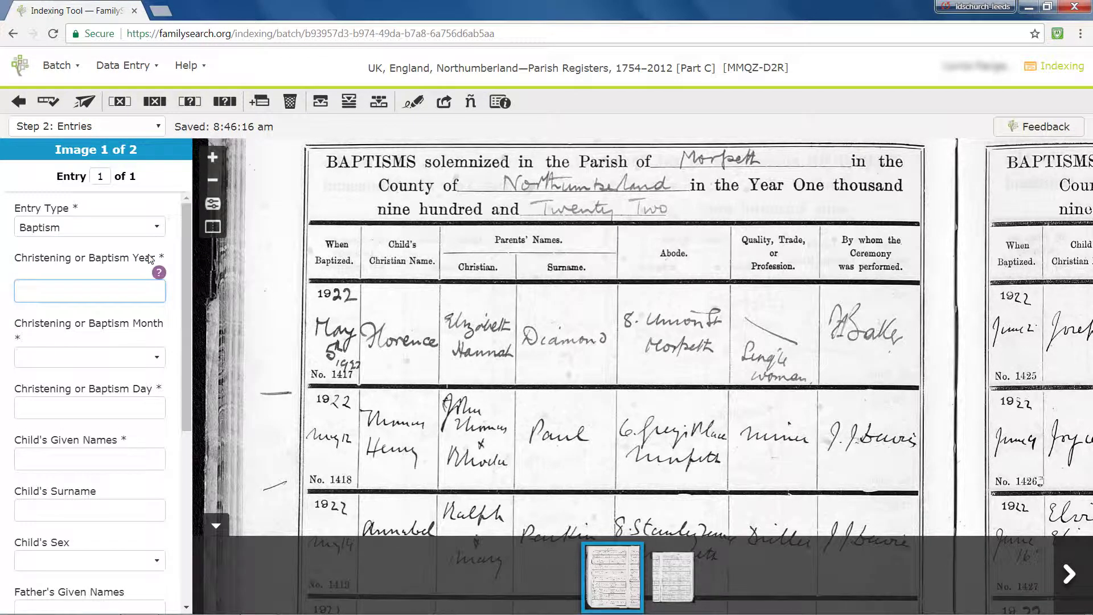
- Set the baptism date of entry 1 to year 1922, month May and day 5, from record No. 1417
{"action": "type", "text": "1922"}
{"action": "key", "text": "Tab"}
{"action": "type", "text": "may"}
{"action": "key", "text": "Tab"}
{"action": "type", "text": "5"}
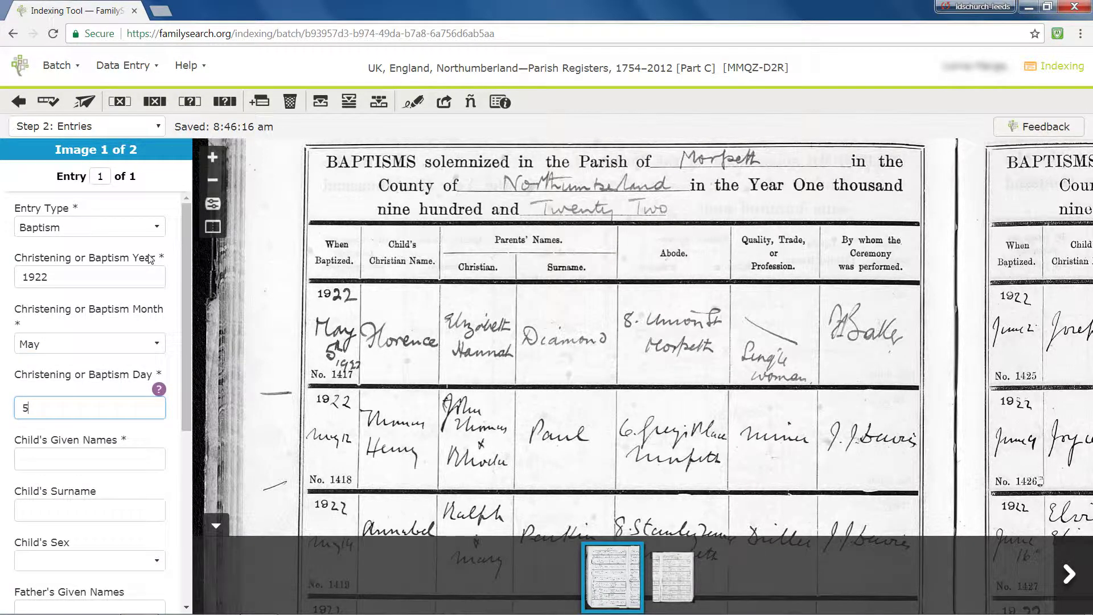
- Enter the child's given name from record No. 1417, leaving the child's surname and sex and the father's names blank
{"action": "key", "text": "Tab"}
{"action": "type", "text": "Florence"}
{"action": "key", "text": "Tab"}
{"action": "key", "text": "Tab"}
{"action": "key", "text": "Tab"}
{"action": "key", "text": "Tab"}
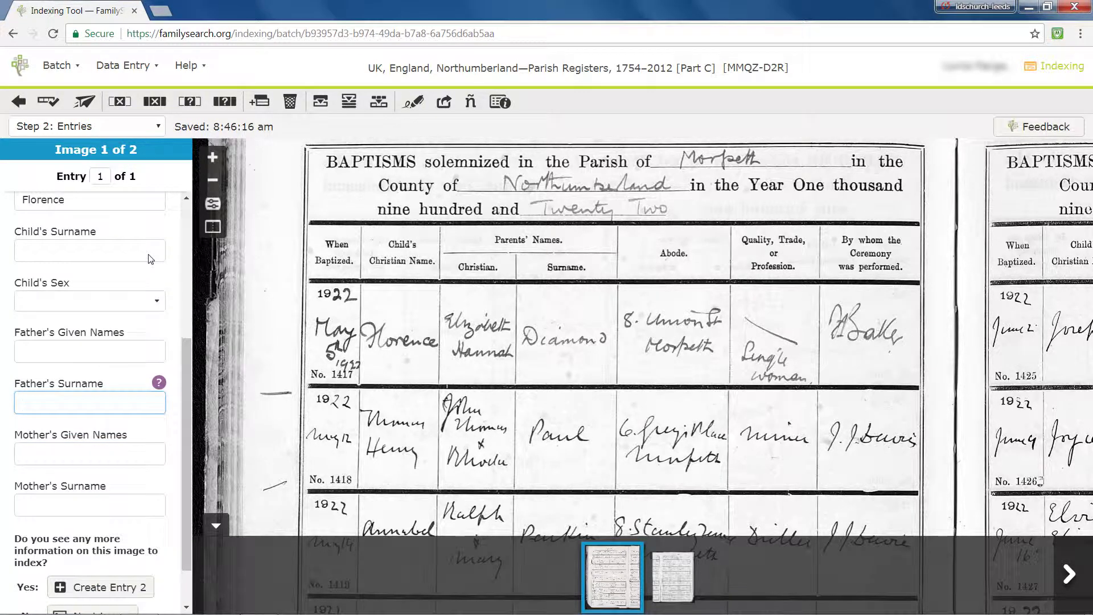
- Enter the mother's given names and surname for entry 1 as written in record No. 1417
{"action": "key", "text": "Tab"}
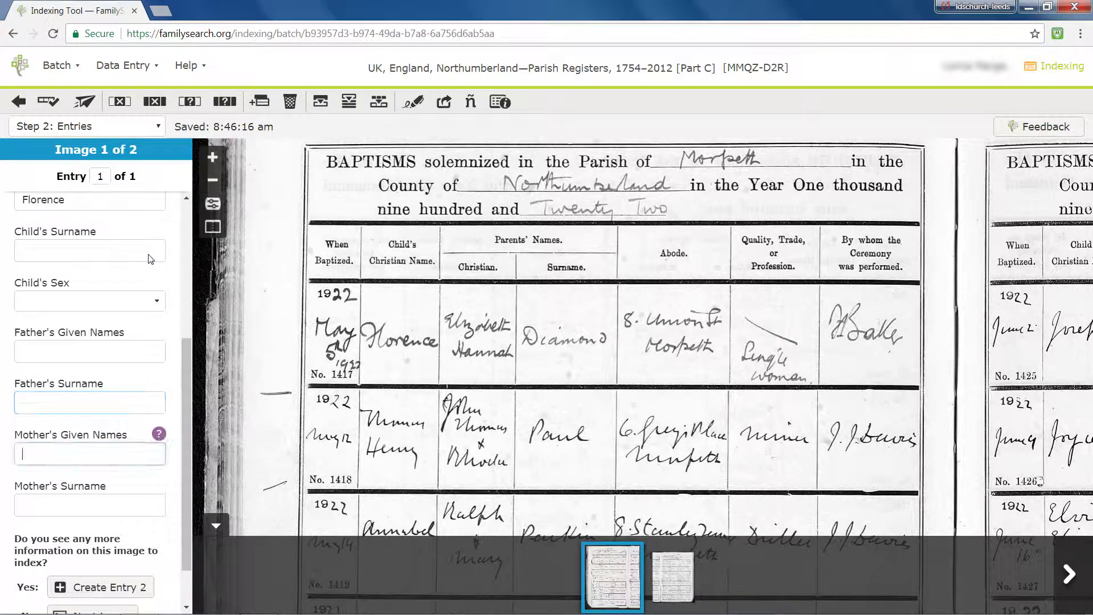
{"action": "type", "text": "Elizabeth"}
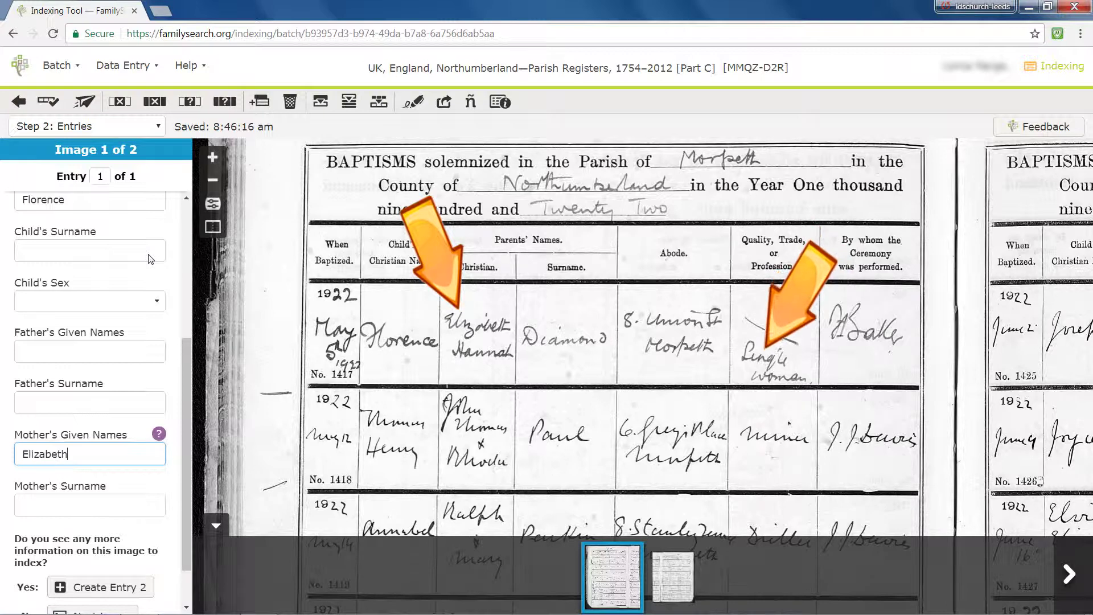
{"action": "type", "text": " Hannah"}
{"action": "key", "text": "Tab"}
{"action": "type", "text": "Diamond"}
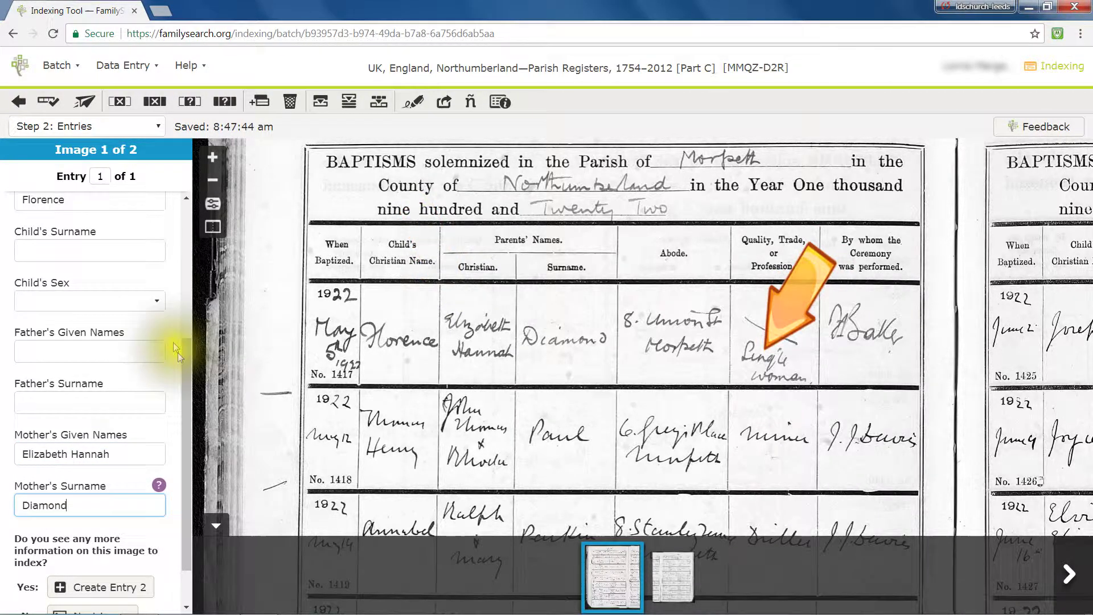
{"action": "left_click_drag", "start_coordinate": [181, 361], "coordinate": [179, 428]}
{"action": "key", "text": "Tab"}
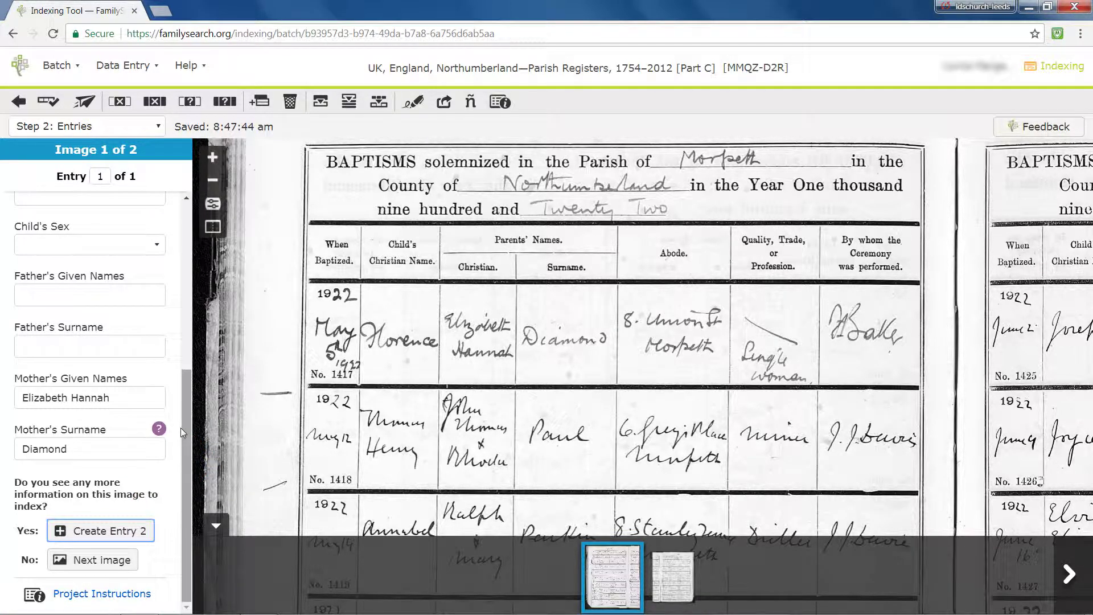
- Create entry 2 as a Baptism dated year 1922, month May and day 12, from record No. 1418
{"action": "key", "text": "Return"}
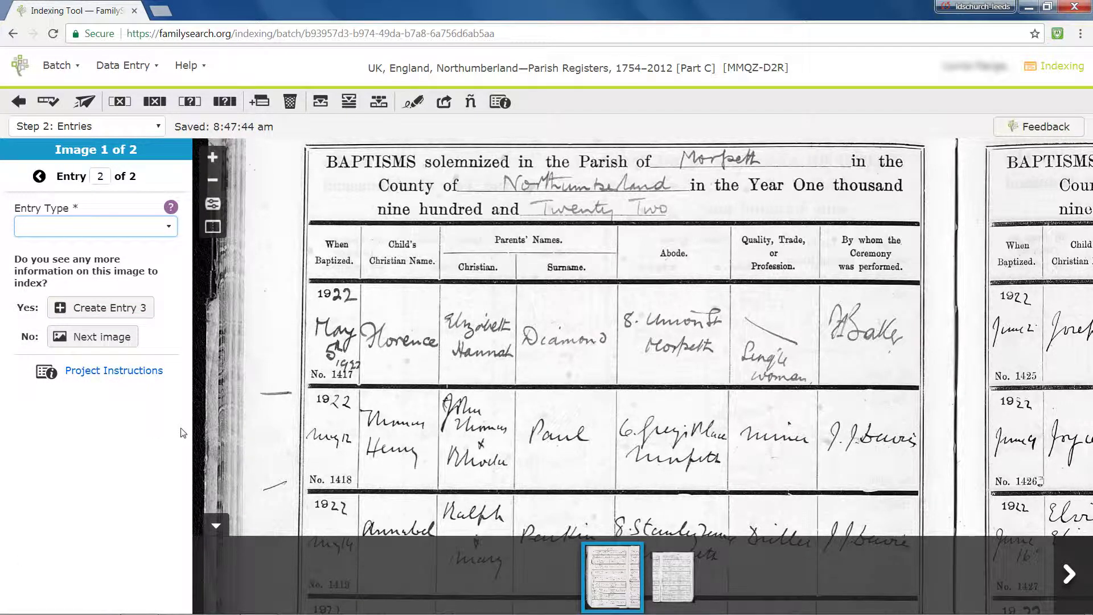
{"action": "type", "text": "b"}
{"action": "key", "text": "Tab"}
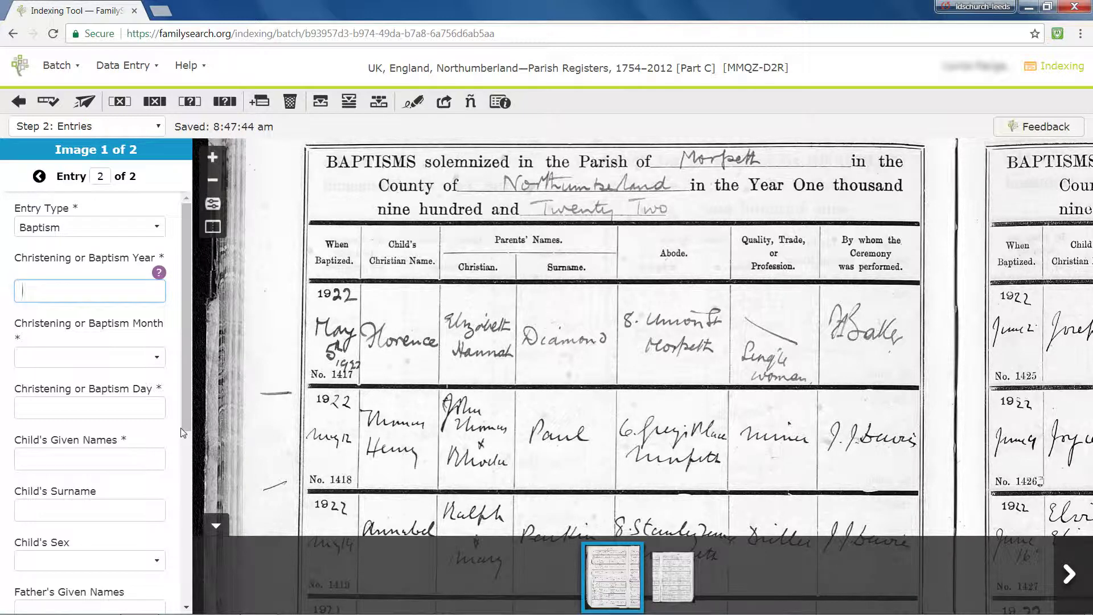
{"action": "type", "text": "1922"}
{"action": "key", "text": "Tab"}
{"action": "type", "text": "may"}
{"action": "key", "text": "Tab"}
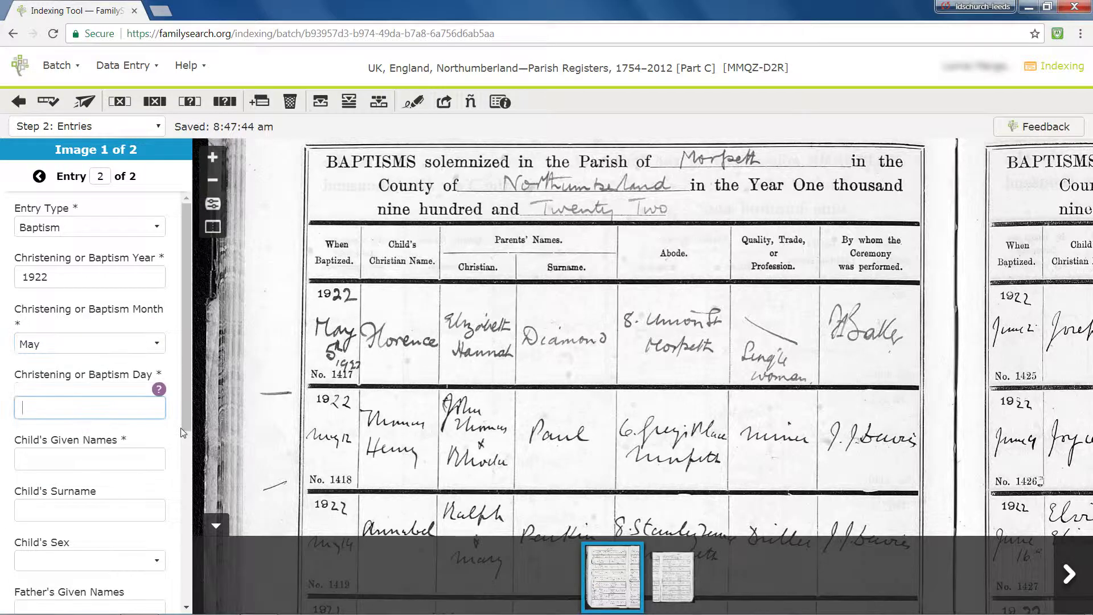
{"action": "type", "text": "12"}
{"action": "key", "text": "Tab"}
- Enter the child's given names from record No. 1418, leaving the child's surname and sex blank
{"action": "type", "text": "Thomas Henry"}
{"action": "key", "text": "Tab"}
{"action": "key", "text": "Tab"}
{"action": "key", "text": "Tab"}
- Enter the father's given names and surname for entry 2 as written in record No. 1418
{"action": "type", "text": "John Thom"}
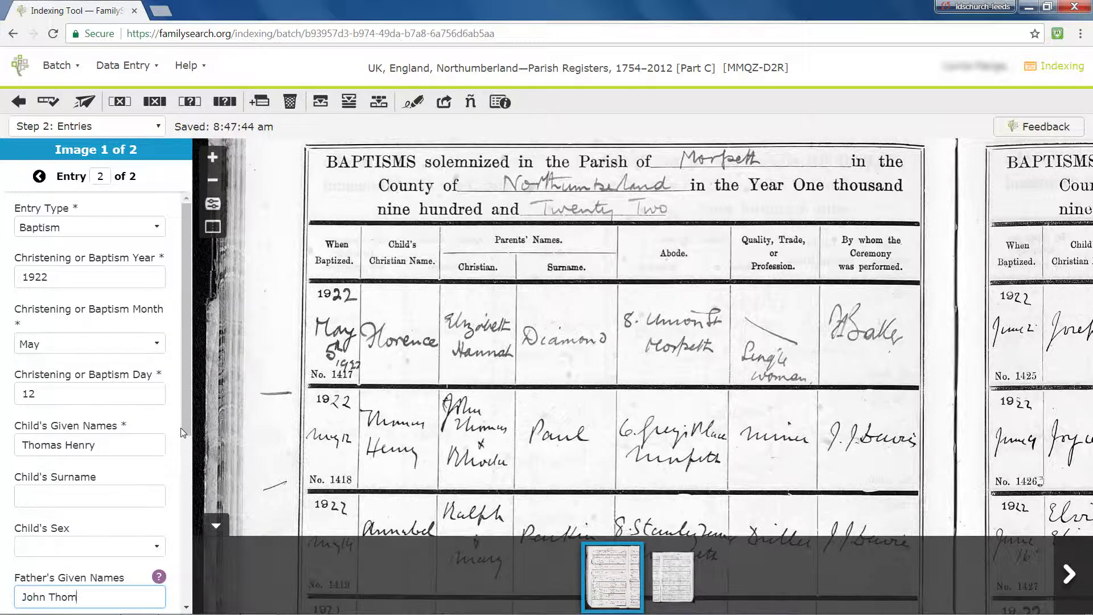
{"action": "type", "text": "as"}
{"action": "key", "text": "Tab"}
{"action": "type", "text": "Paul"}
{"action": "key", "text": "Tab"}
- Enter the mother's given name and surname from record No. 1418 and create entry 3
{"action": "type", "text": "Rhoda"}
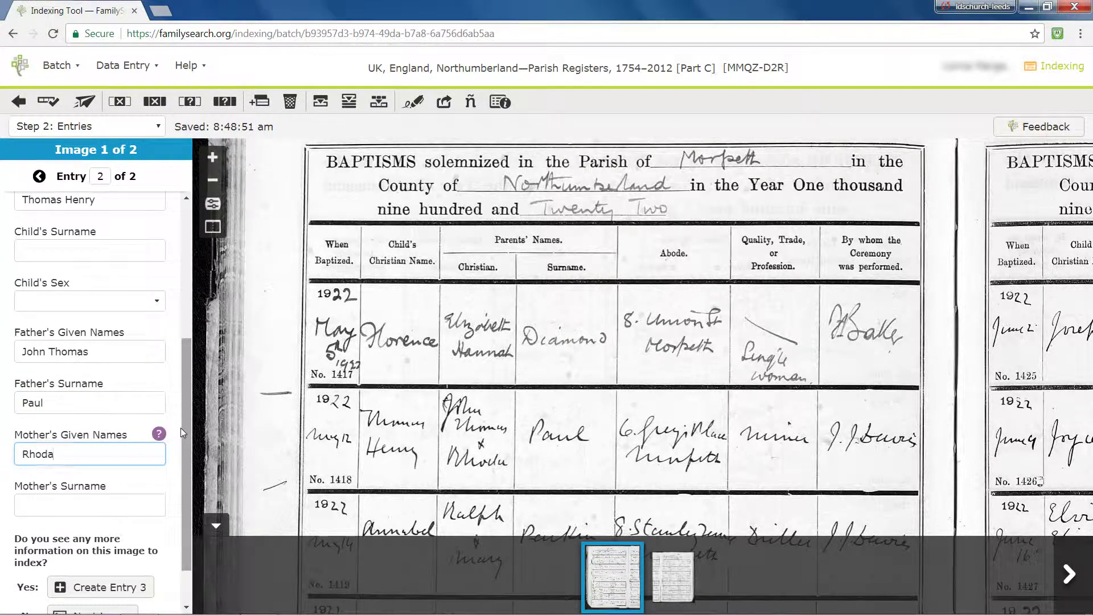
{"action": "key", "text": "Tab"}
{"action": "type", "text": "Paul"}
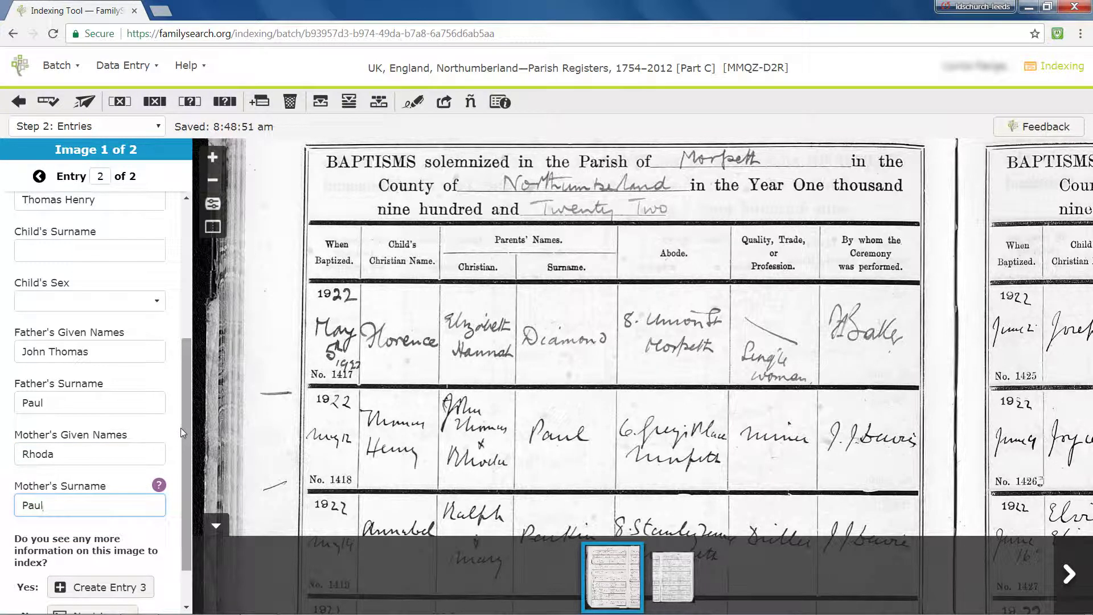
{"action": "left_click_drag", "start_coordinate": [184, 422], "coordinate": [186, 456]}
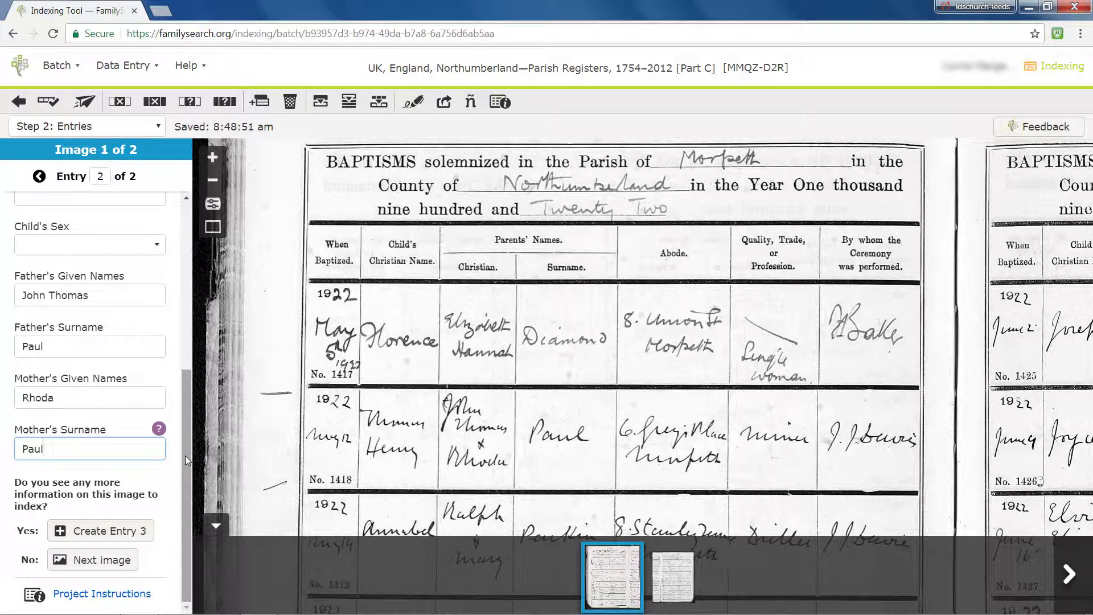
{"action": "key", "text": "Tab"}
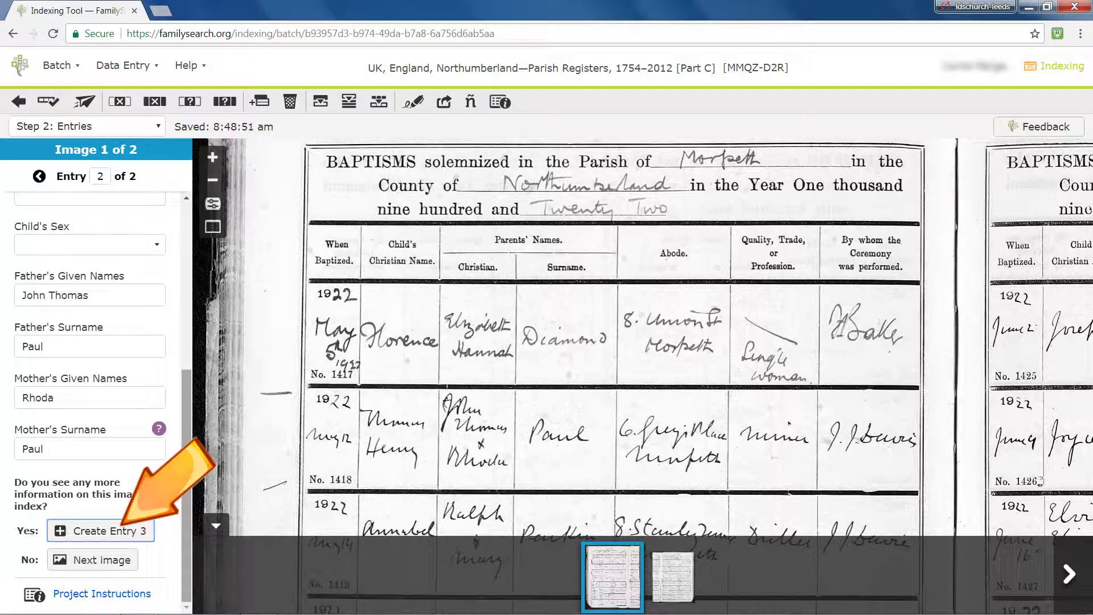
{"action": "key", "text": "Return"}
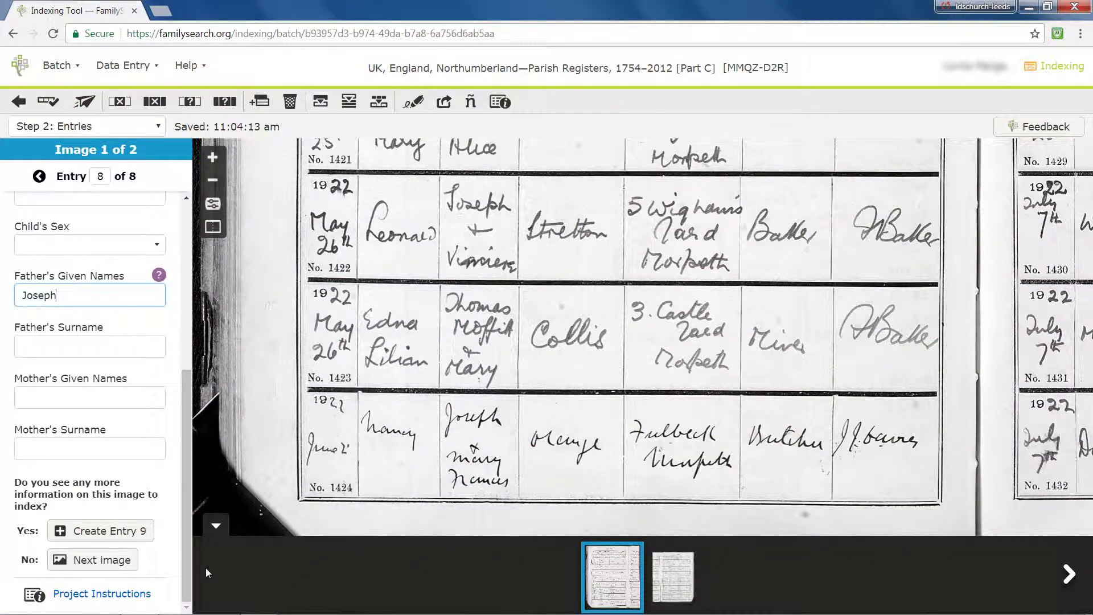
- Complete entry 8 of image 1 with the father's surname and the mother's given names and surname from record No. 1424
{"action": "key", "text": "Tab"}
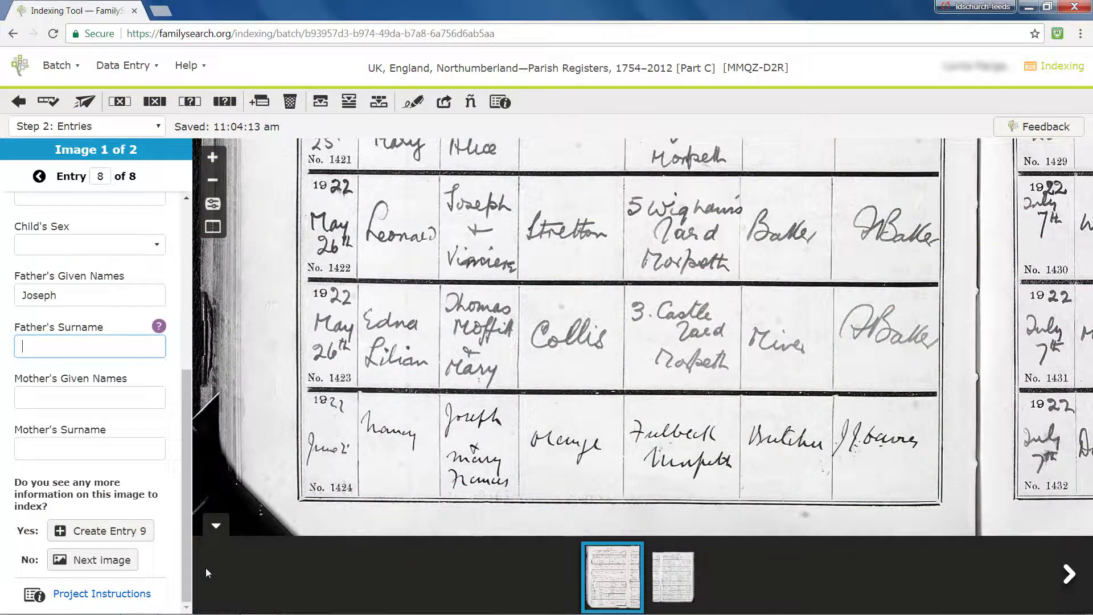
{"action": "type", "text": "Orange"}
{"action": "key", "text": "Tab"}
{"action": "type", "text": "Mary Frances"}
{"action": "key", "text": "Tab"}
{"action": "type", "text": "Orange"}
{"action": "key", "text": "Tab"}
{"action": "key", "text": "Tab"}
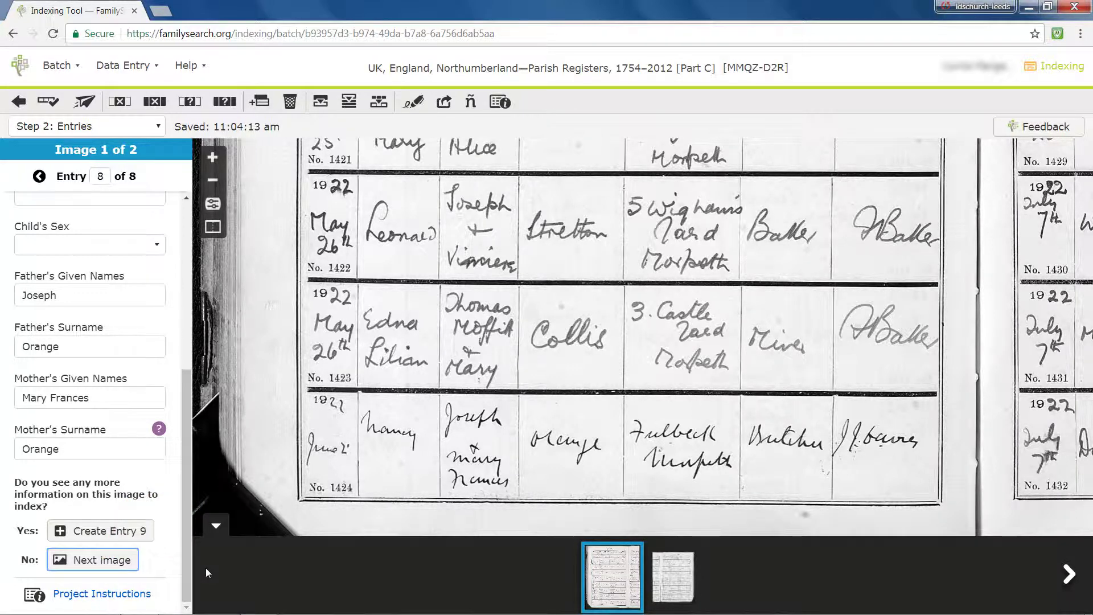
- Move on to image 2 of the batch to index its entries
{"action": "key", "text": "Return"}
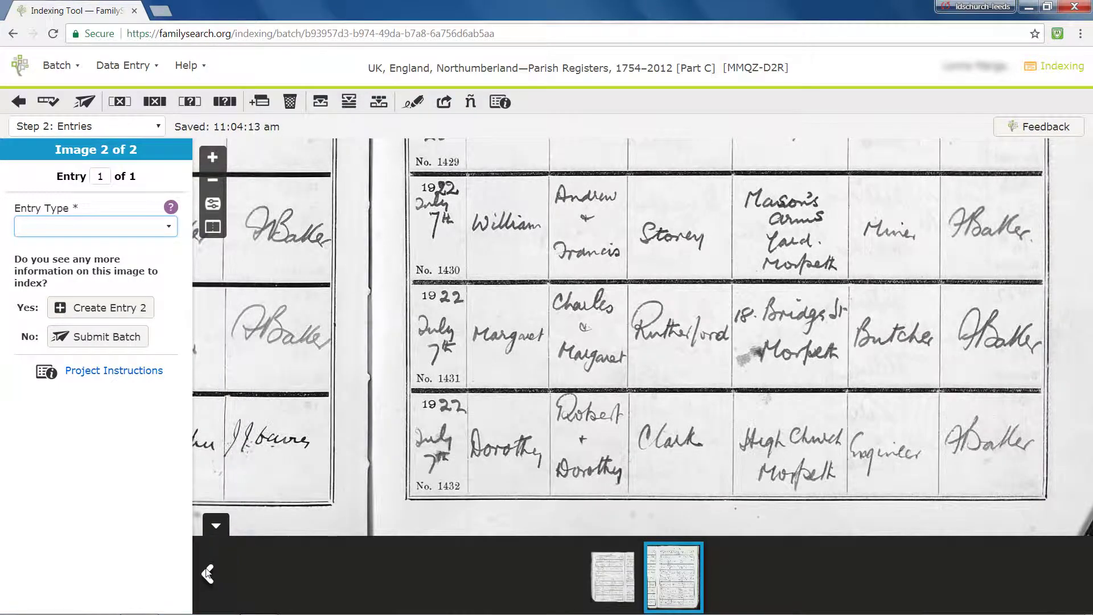
{"action": "left_click_drag", "start_coordinate": [668, 231], "coordinate": [631, 484]}
{"action": "left_click_drag", "start_coordinate": [665, 288], "coordinate": [608, 357]}
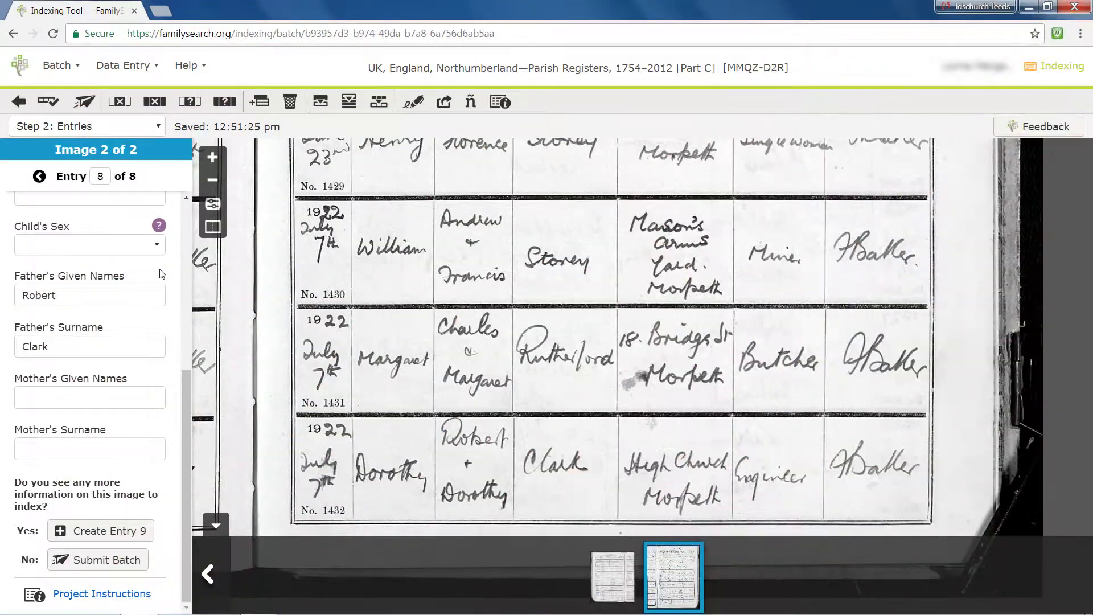
- Enter the mother's given name and surname for entry 8 of image 2 from record No. 1432
{"action": "key", "text": "Tab"}
{"action": "key", "text": "Tab"}
{"action": "key", "text": "Tab"}
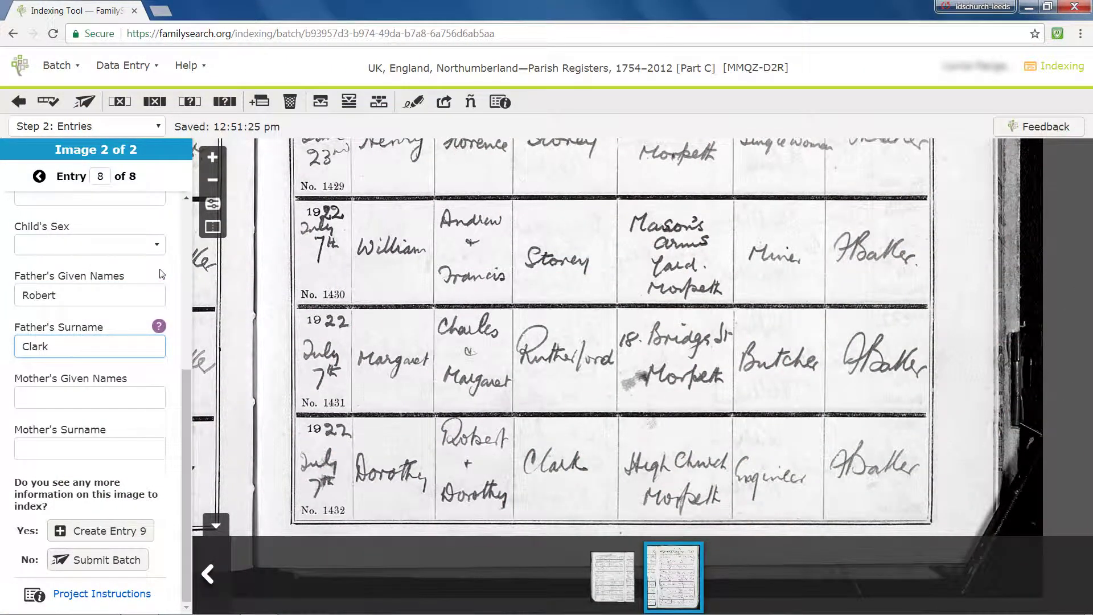
{"action": "type", "text": "Dorothy"}
{"action": "key", "text": "Tab"}
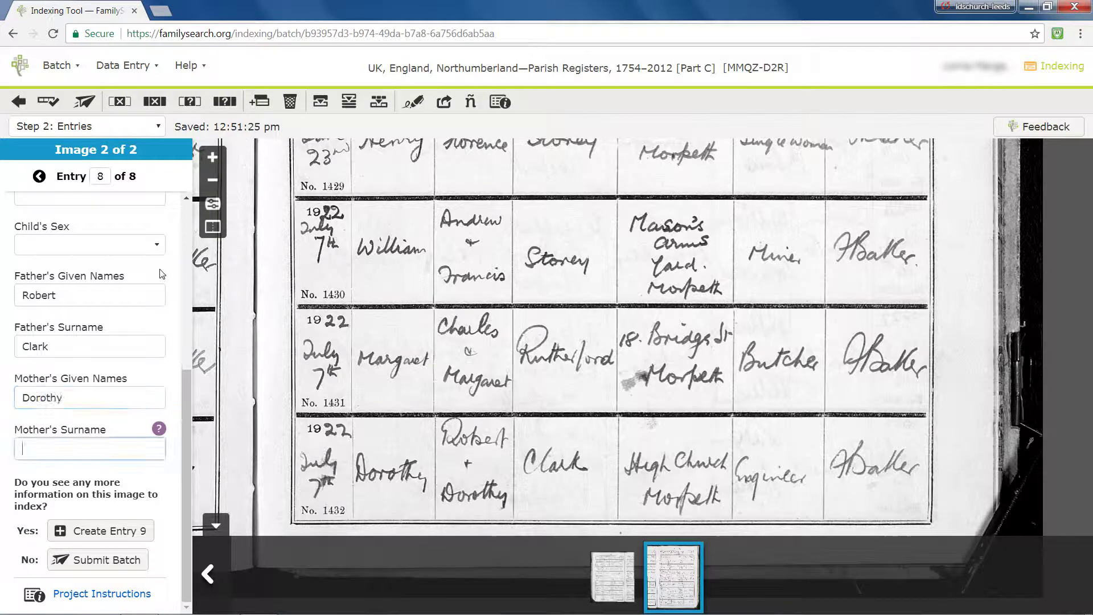
{"action": "type", "text": "Clark"}
{"action": "key", "text": "Tab"}
{"action": "key", "text": "Tab"}
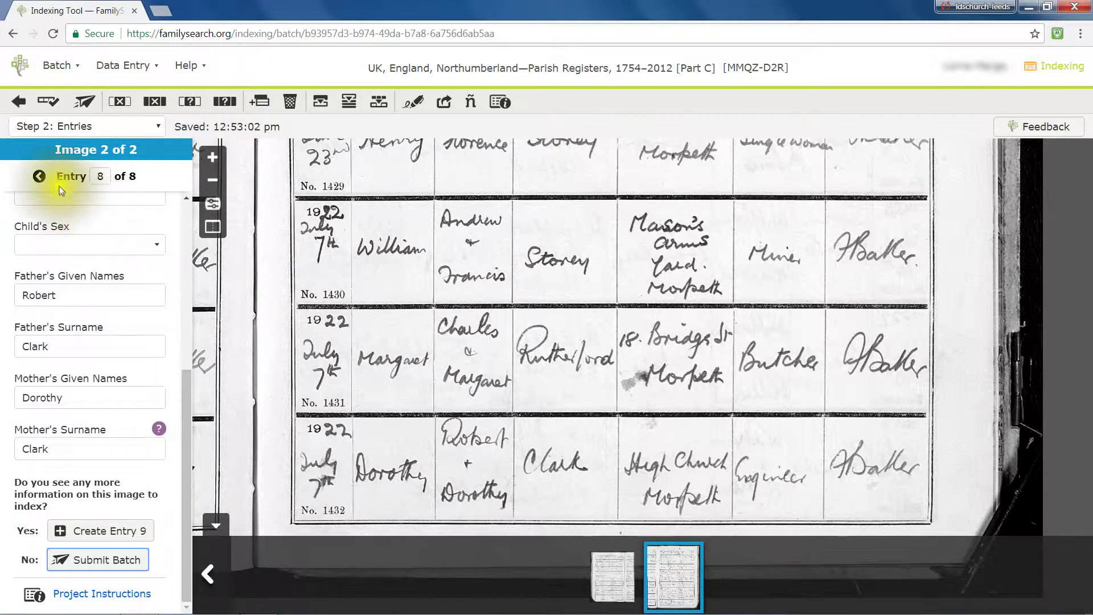
- Browse back one by one through the entries of image 2 to entry 5, and forward again
{"action": "left_click", "coordinate": [39, 178]}
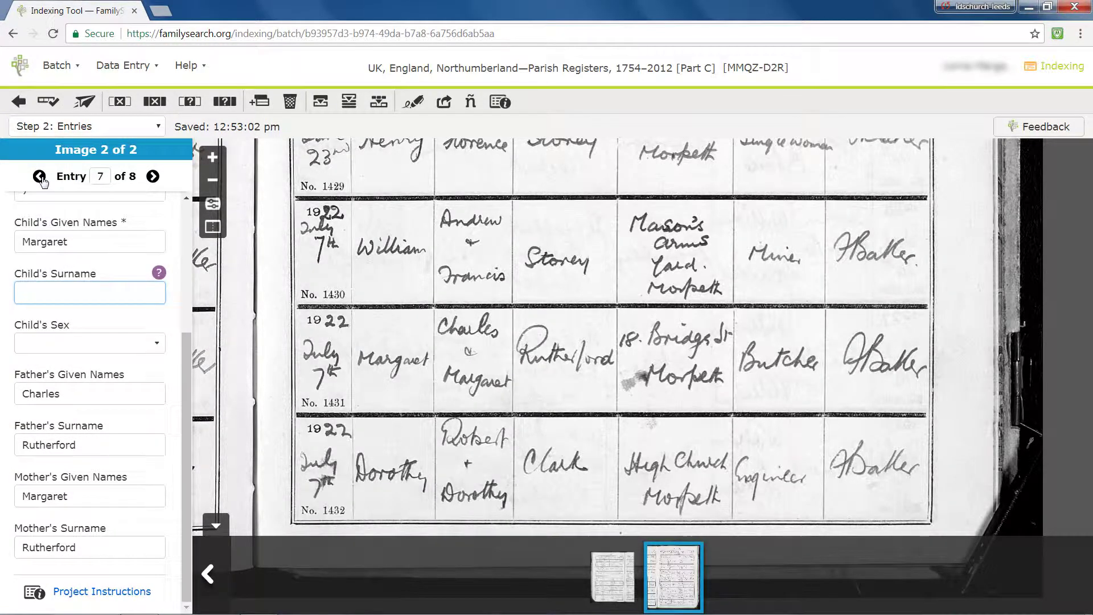
{"action": "left_click", "coordinate": [39, 178]}
{"action": "left_click", "coordinate": [40, 177]}
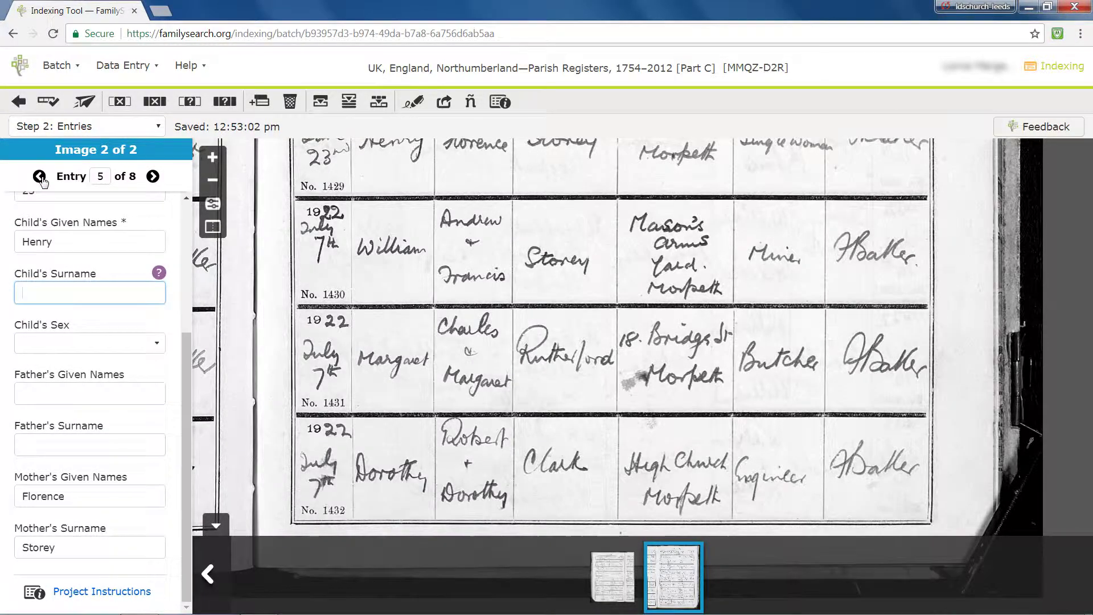
{"action": "left_click", "coordinate": [153, 177]}
{"action": "left_click", "coordinate": [153, 177]}
{"action": "left_click", "coordinate": [153, 177]}
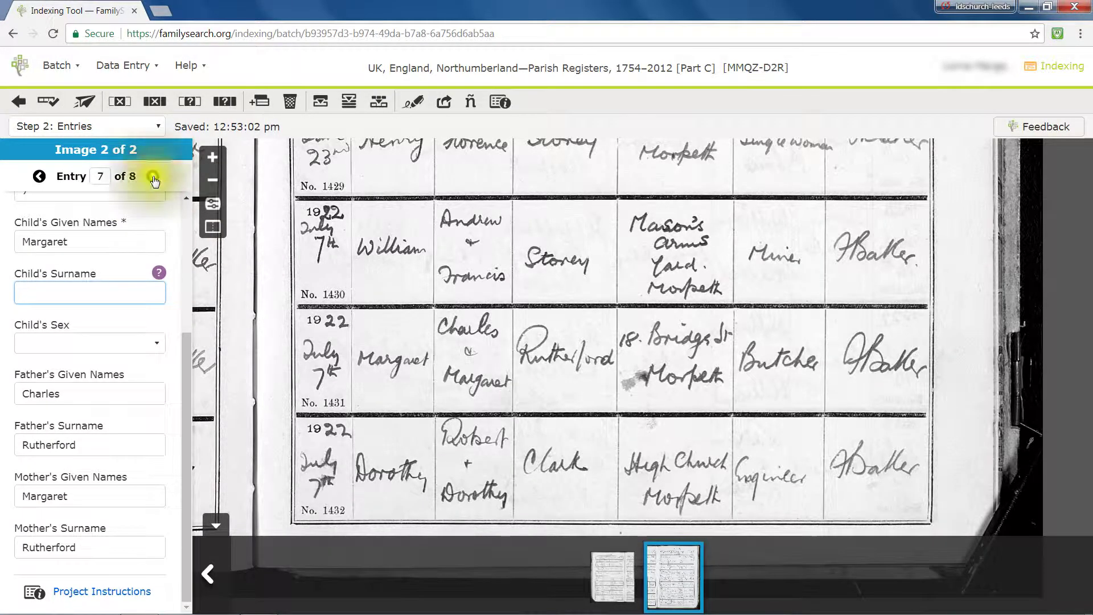
- Jump directly to entry 2 of image 2 by its entry number
{"action": "left_click", "coordinate": [107, 177]}
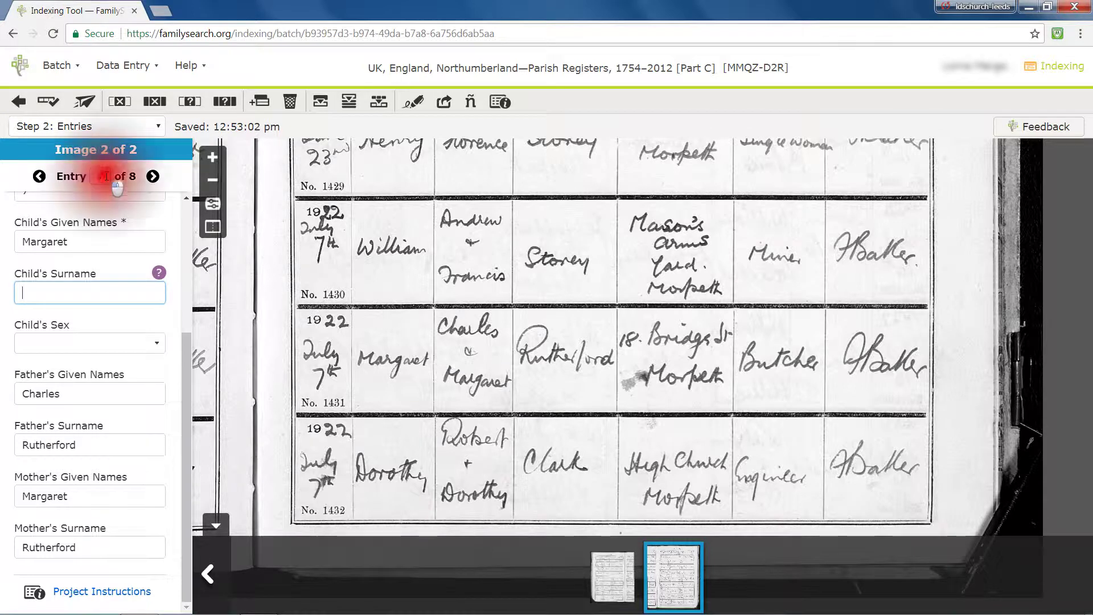
{"action": "scroll", "coordinate": [78, 197], "scroll_direction": "up", "scroll_amount": 2}
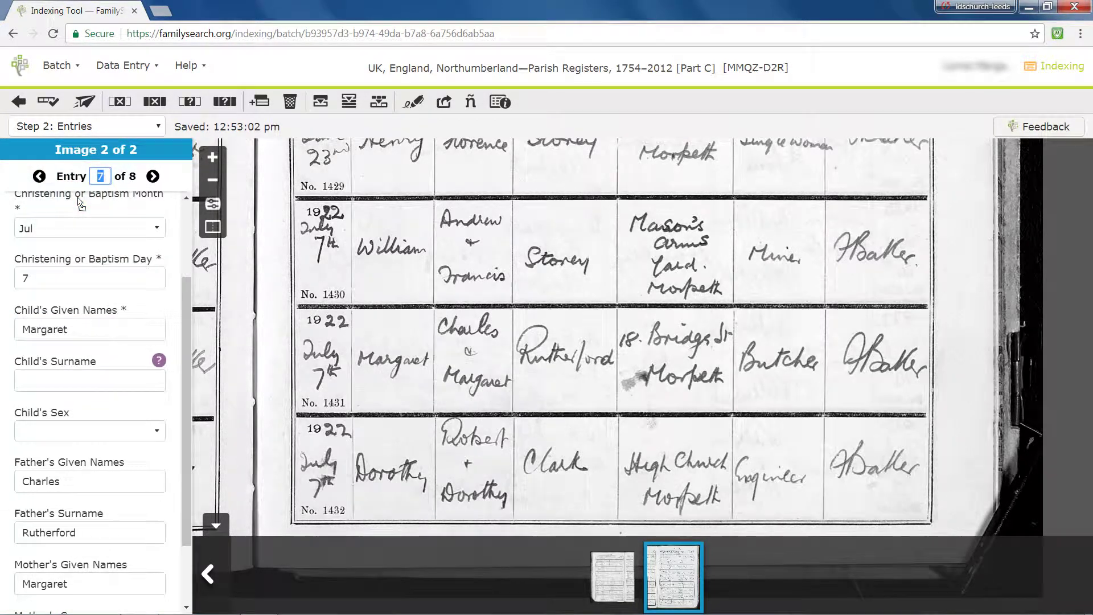
{"action": "type", "text": "2"}
{"action": "key", "text": "Return"}
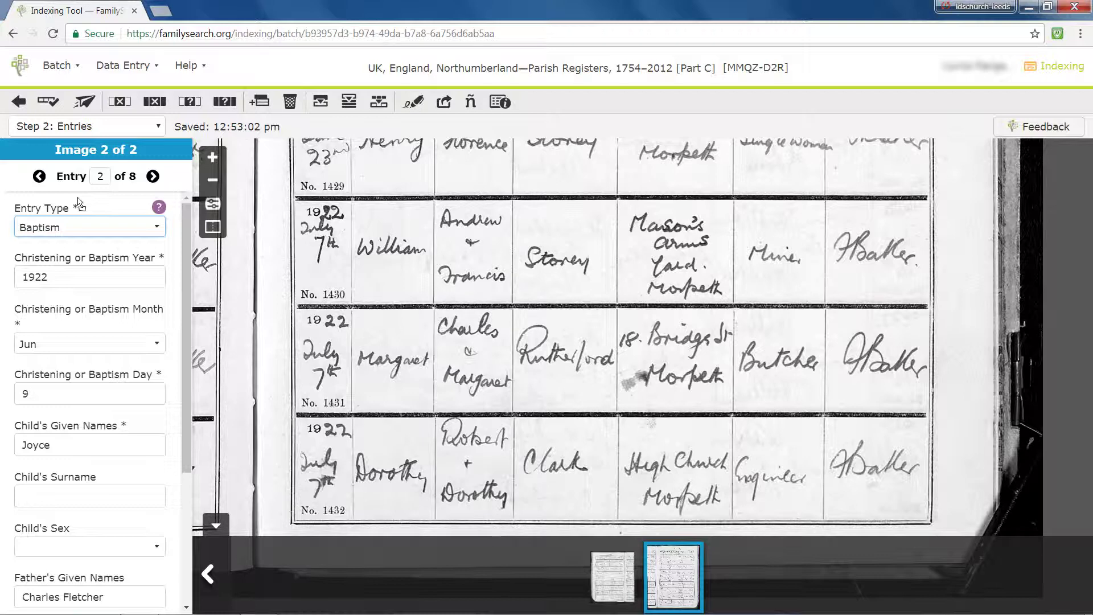
{"action": "key", "text": "Tab"}
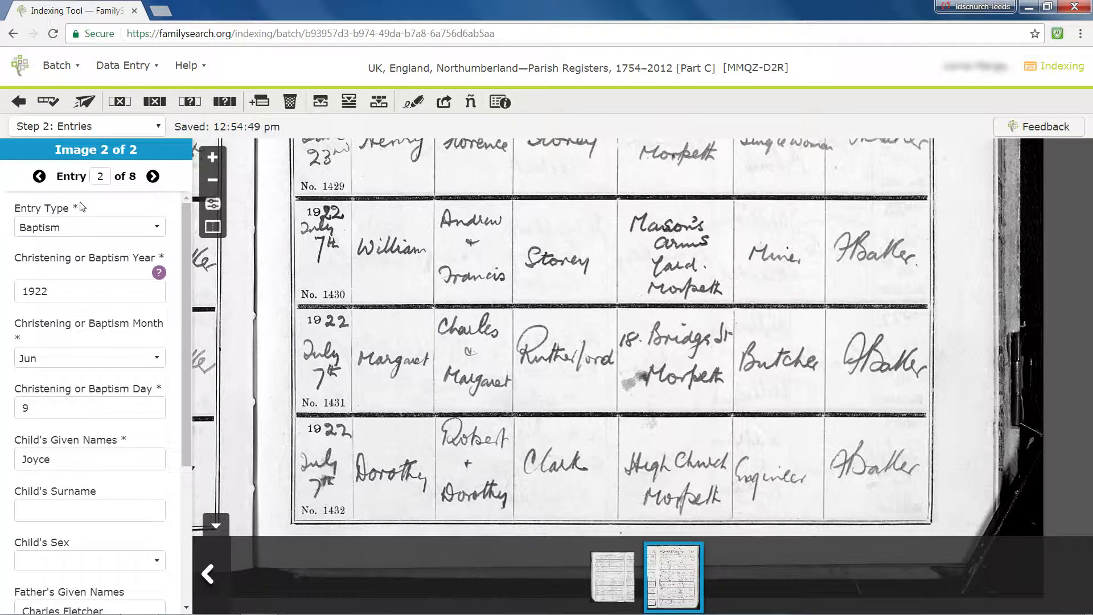
- Switch between the two images of the batch and hide the image thumbnail strip
{"action": "left_click", "coordinate": [208, 574]}
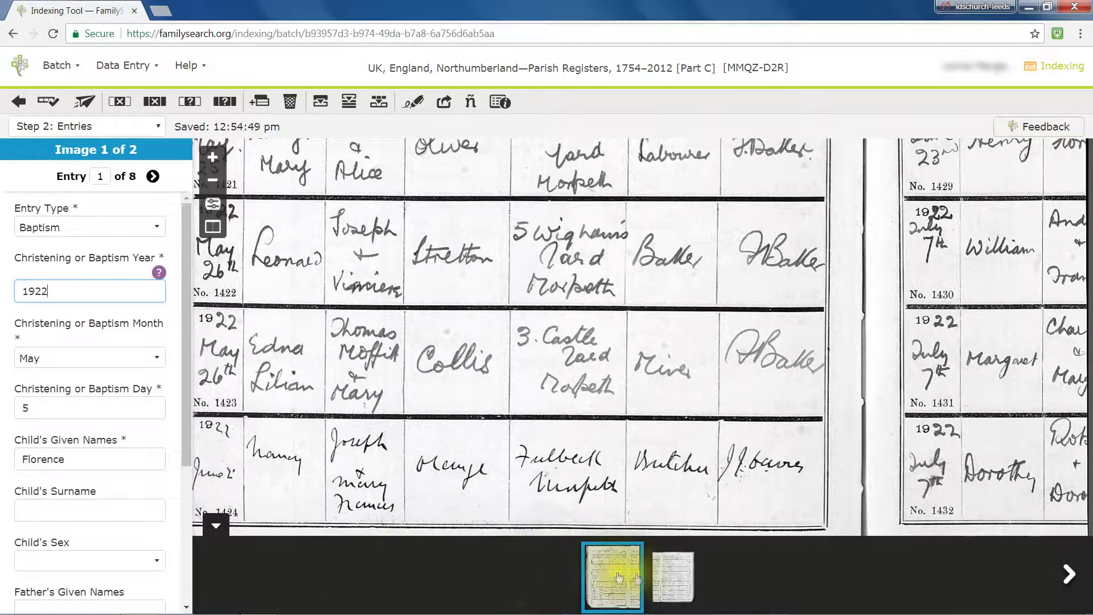
{"action": "left_click", "coordinate": [670, 578]}
{"action": "left_click", "coordinate": [653, 577]}
{"action": "left_click", "coordinate": [216, 526]}
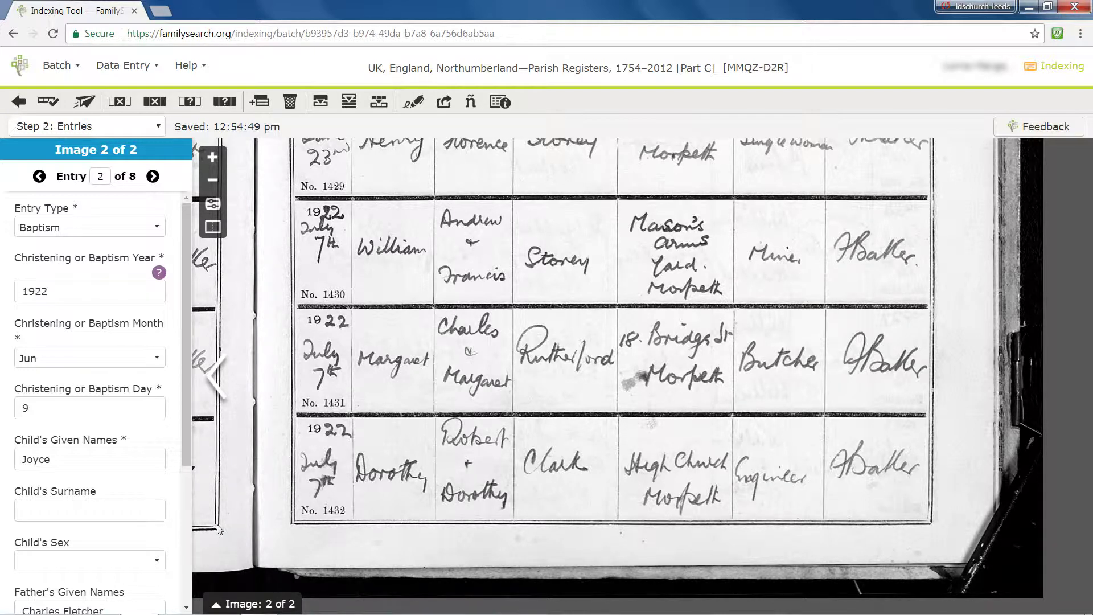
{"action": "left_click", "coordinate": [213, 386]}
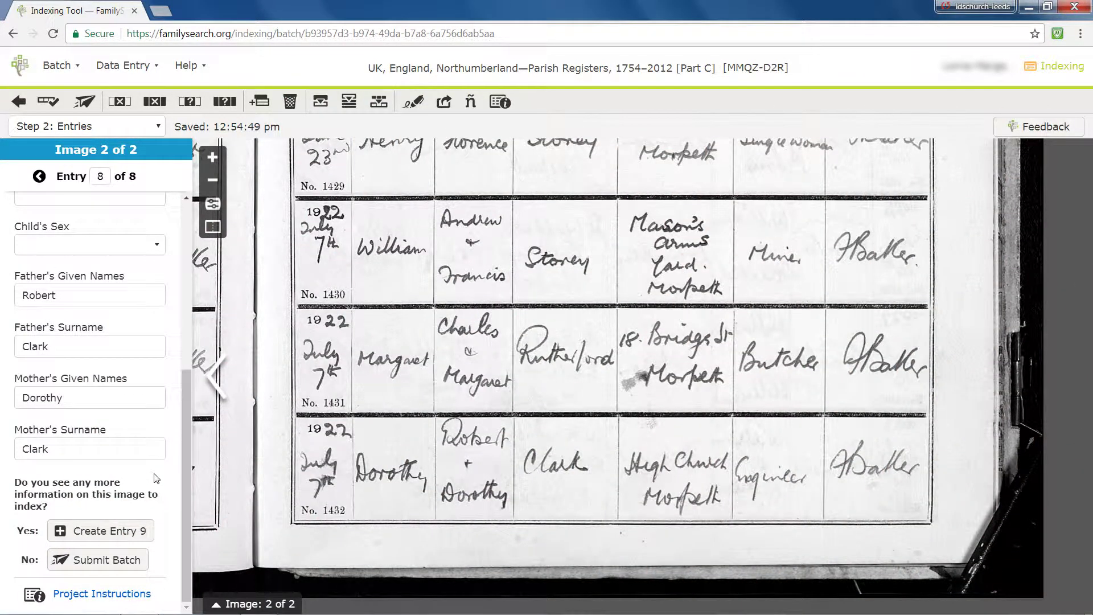
- Run the quality check on the completed Northumberland batch and submit it
{"action": "left_click", "coordinate": [112, 560]}
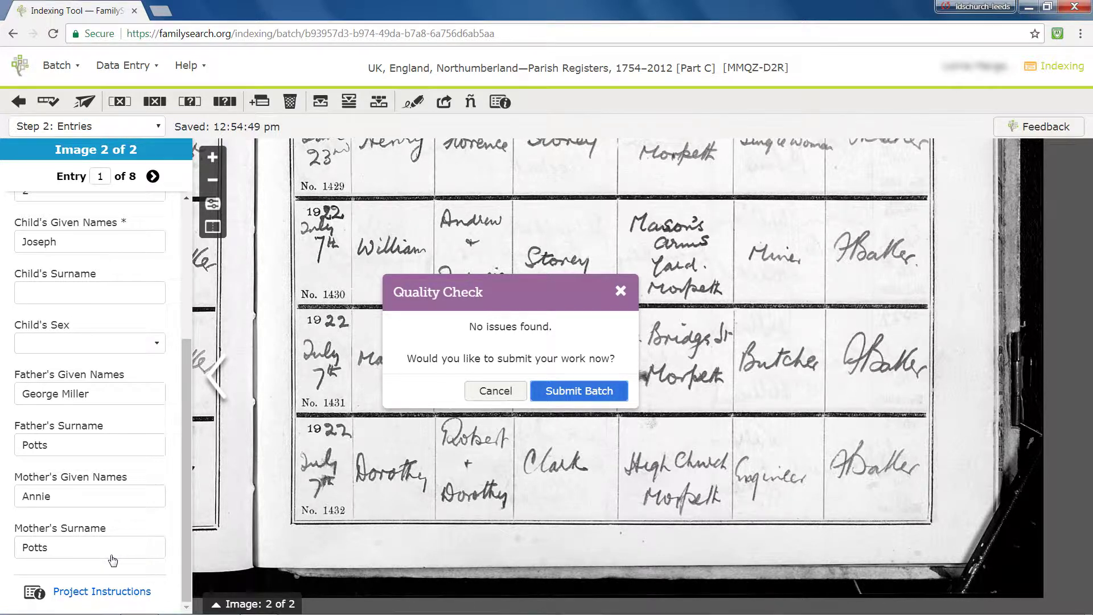
{"action": "left_click", "coordinate": [563, 396]}
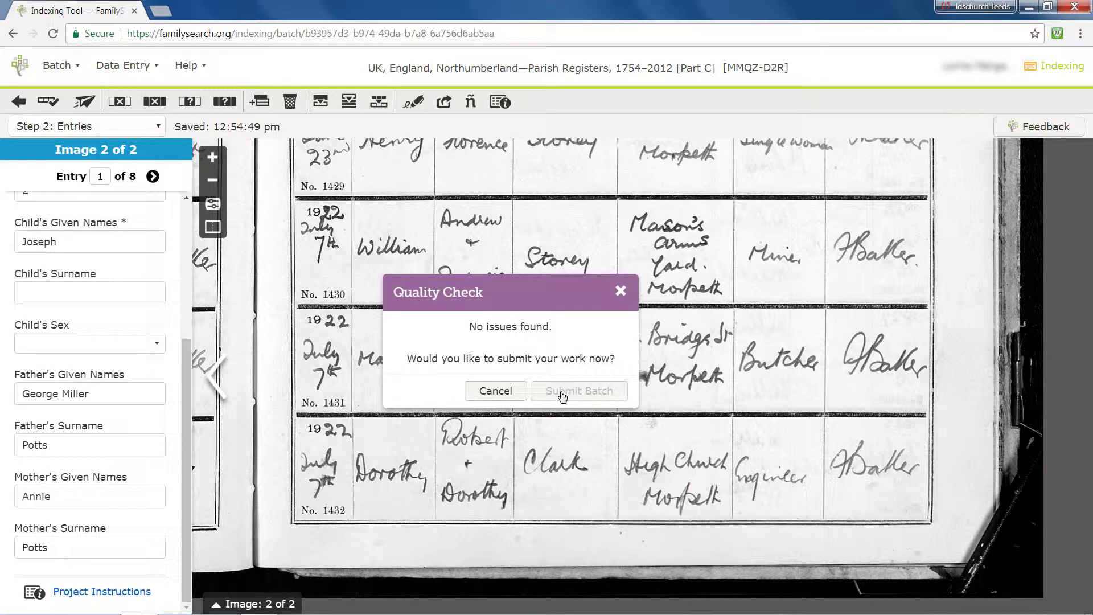